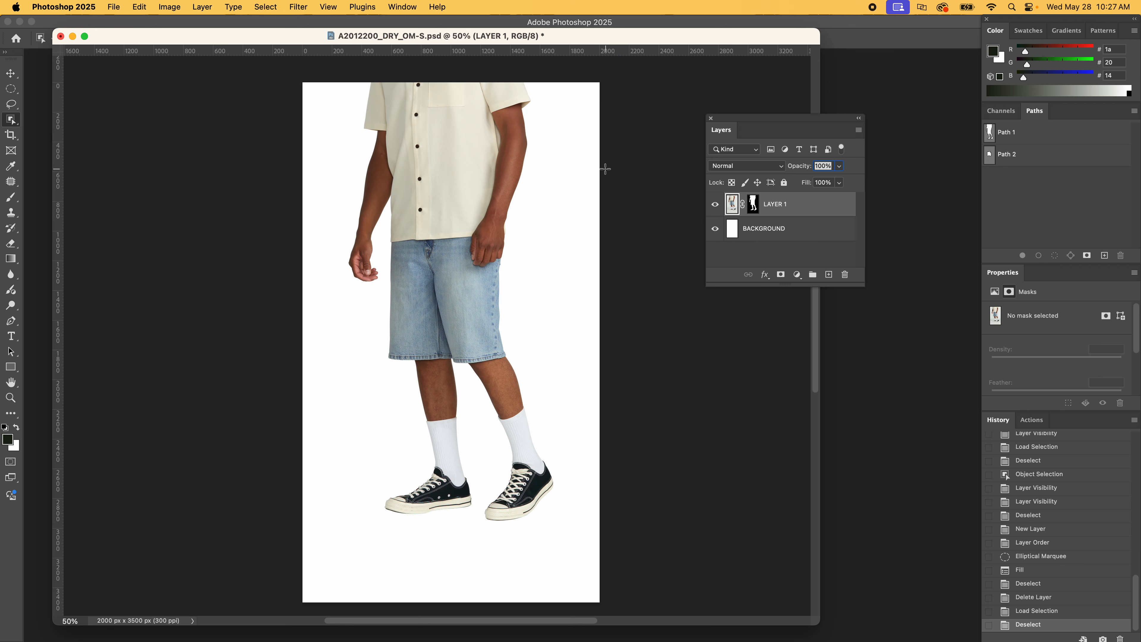
Copy the model onto a separate layer using an Object Selection, and delete the original masked LAYER 1
click(447, 153)
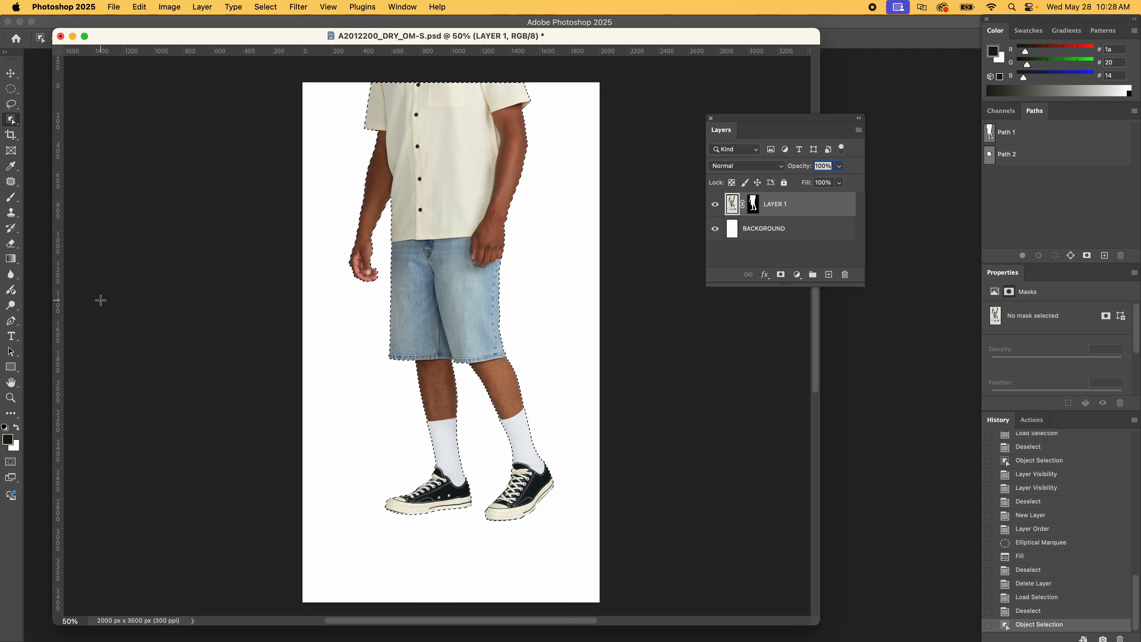
drag(784, 121, 746, 123)
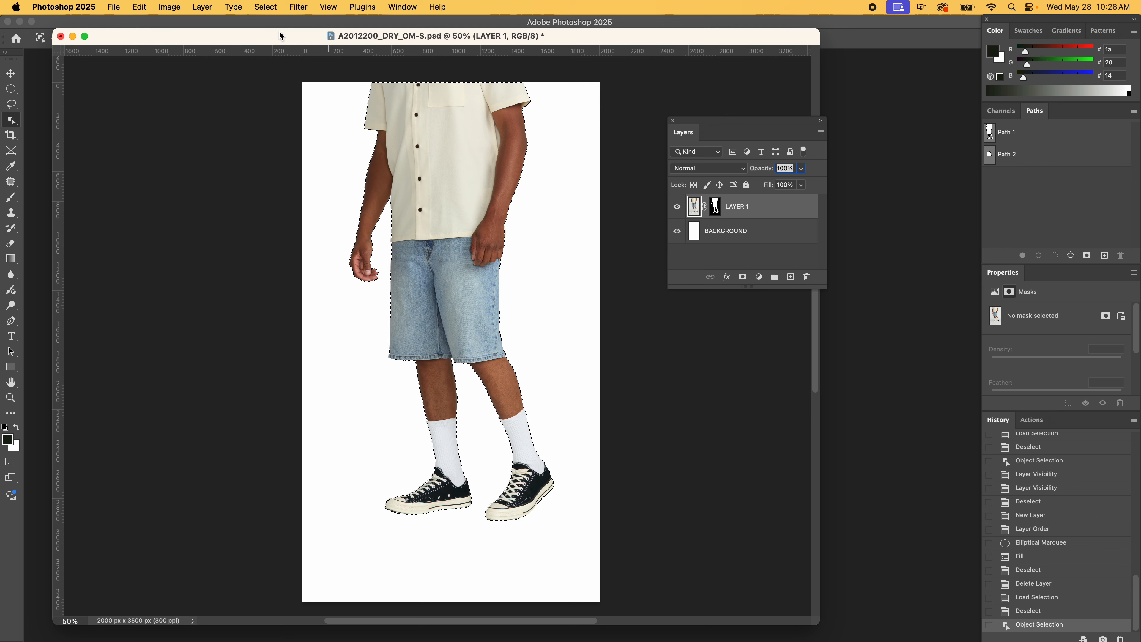
click(171, 6)
mouse_move(309, 5)
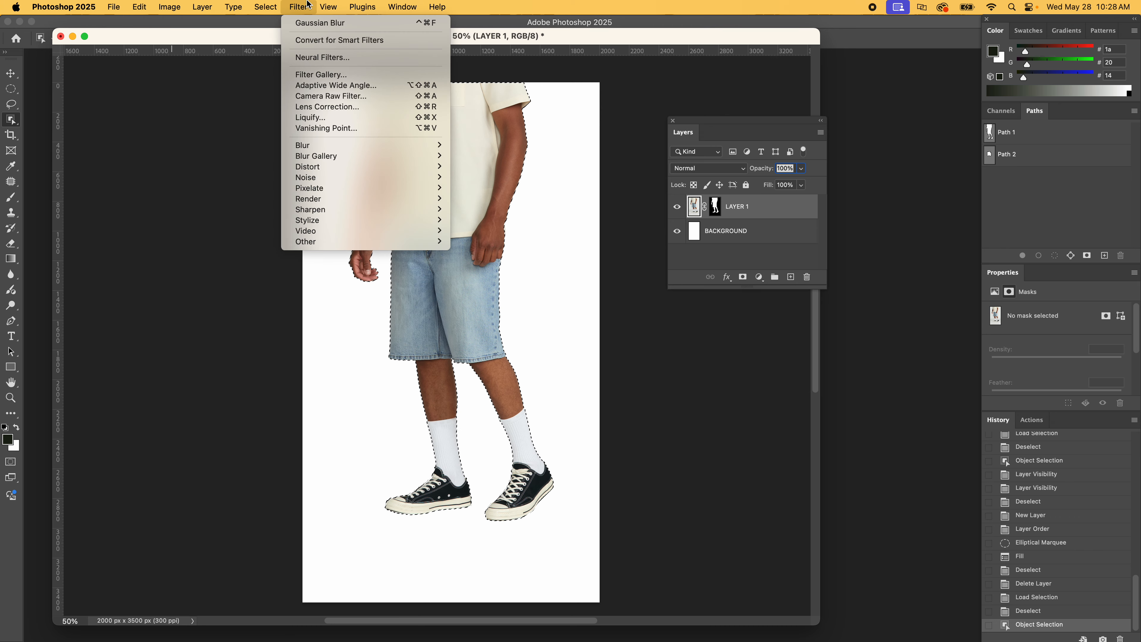
mouse_move(202, 7)
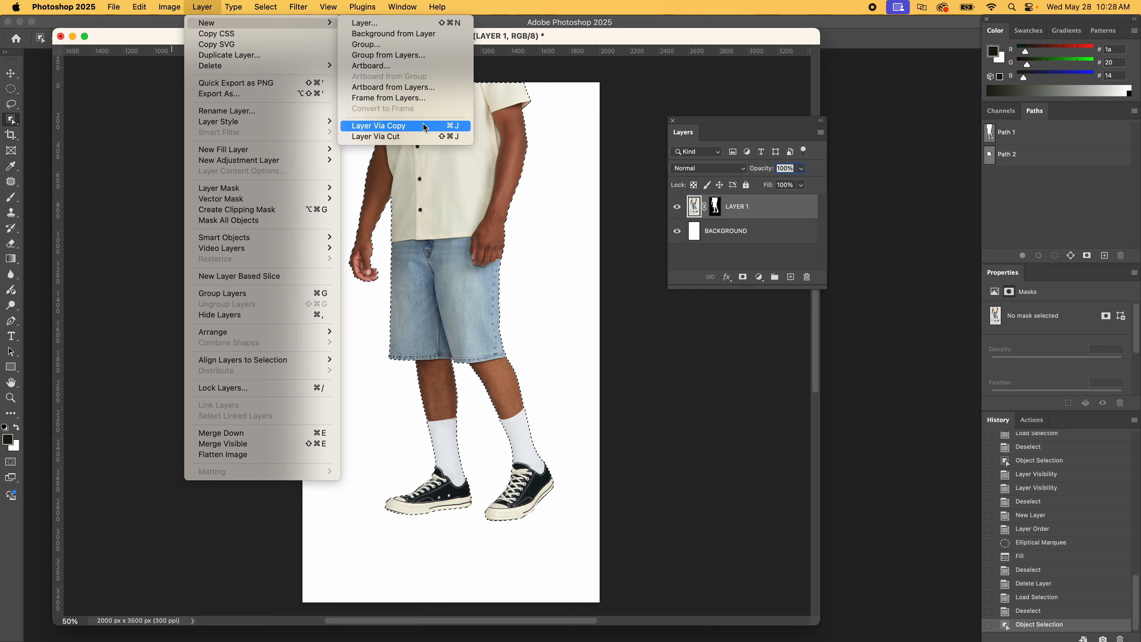
click(380, 127)
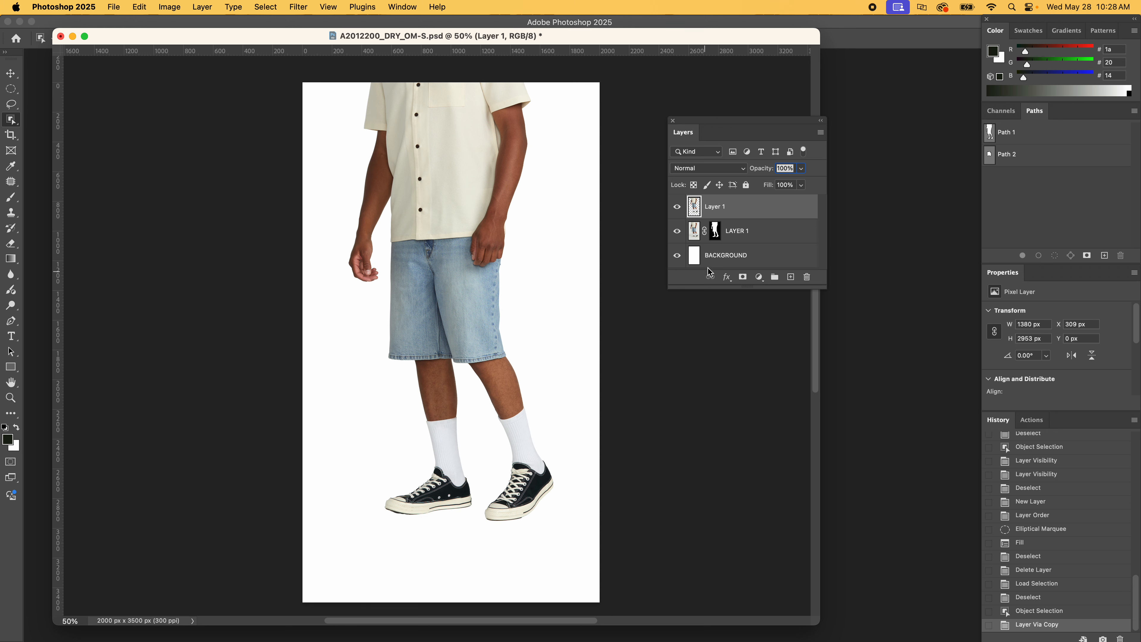
drag(695, 236, 808, 276)
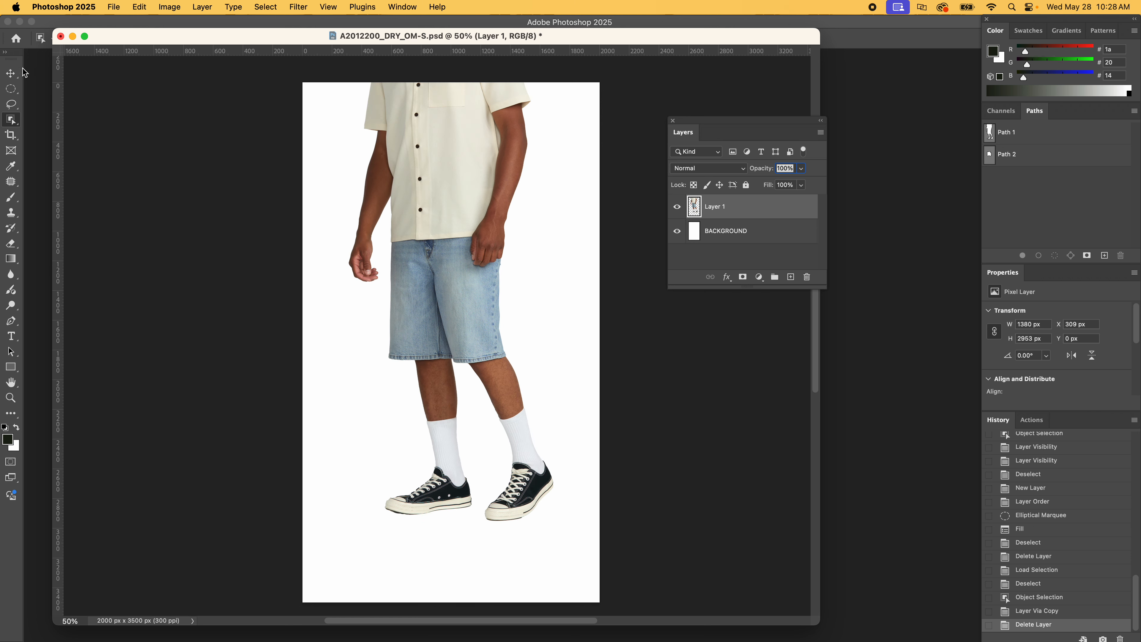
Add a new layer named SHADOW and place it between the model cutout and BACKGROUND
click(11, 73)
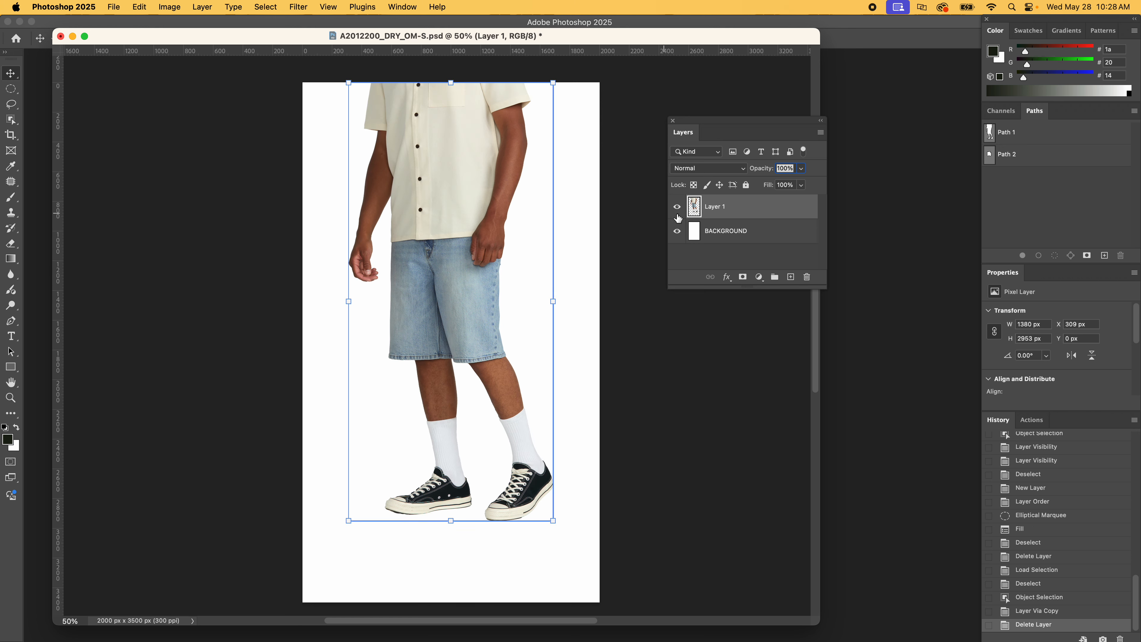
click(791, 276)
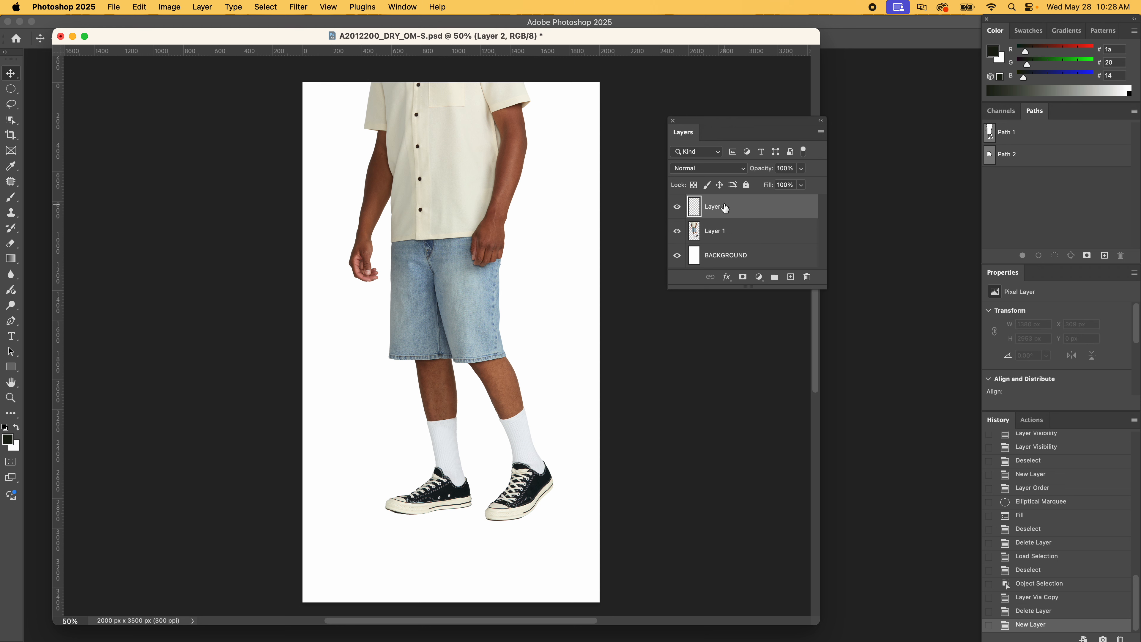
double_click(725, 207)
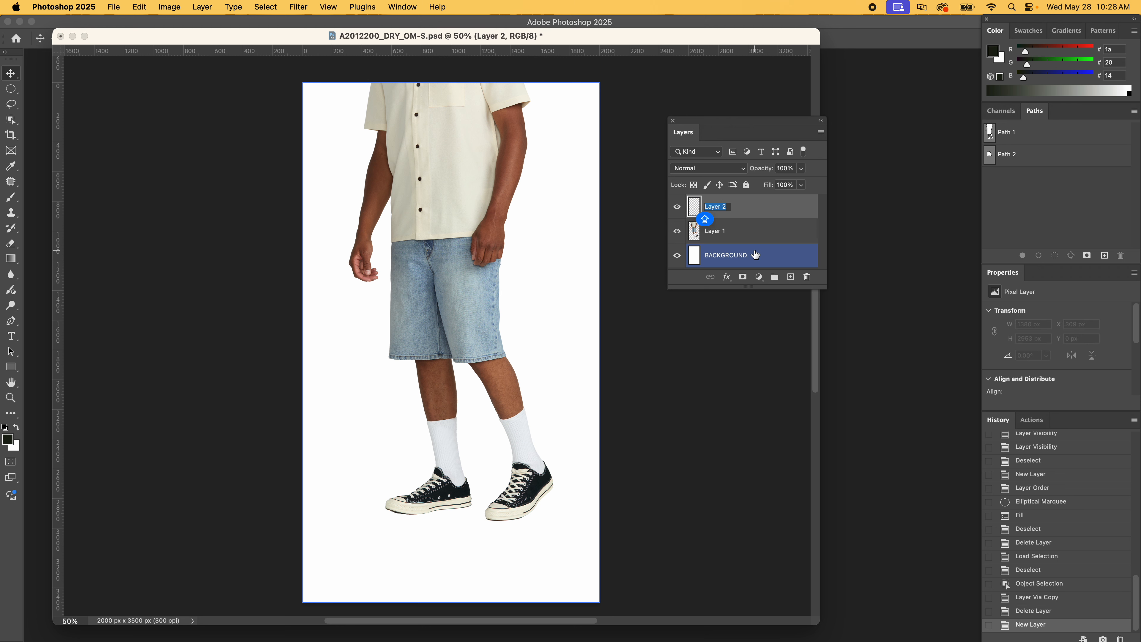
text(SHADOW)
key(Return)
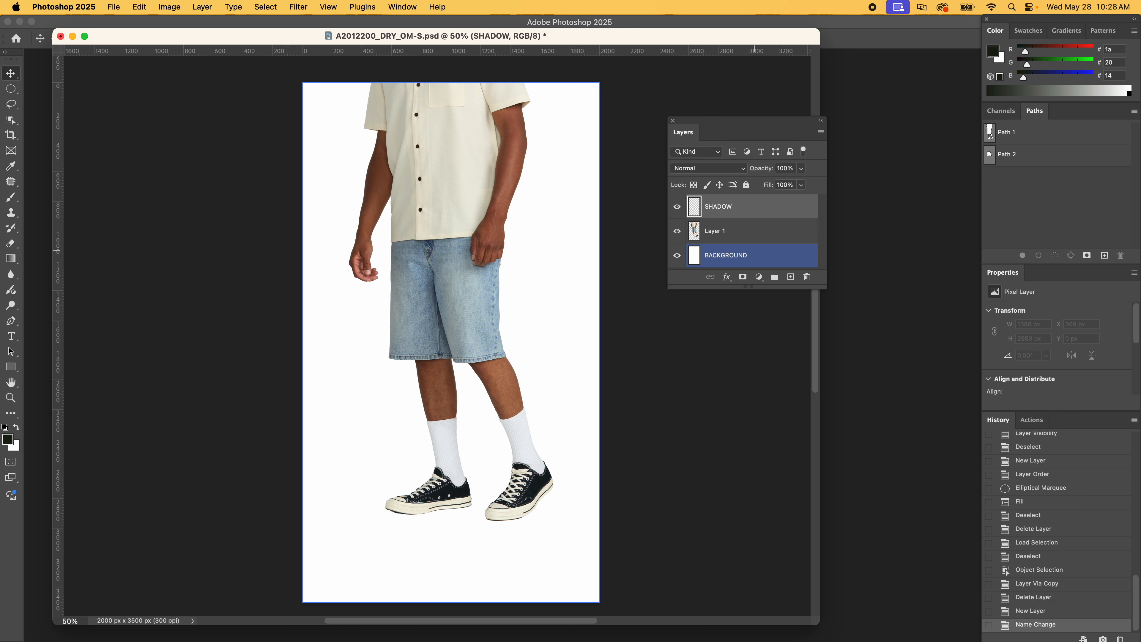
drag(750, 203, 742, 245)
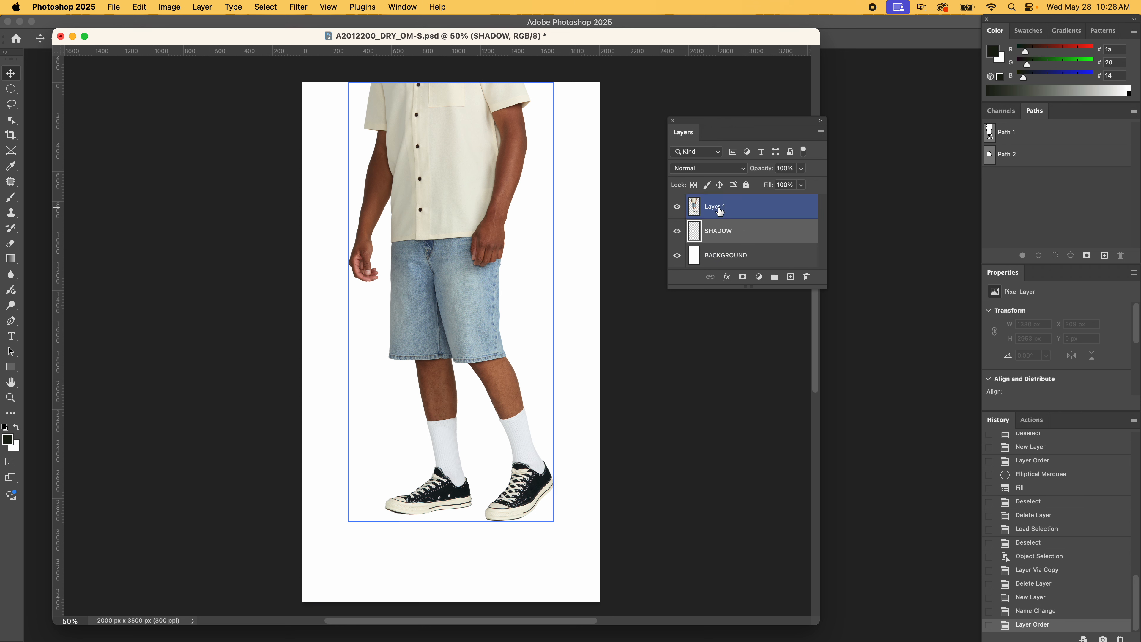
Rename the model cutout layer to MODEL
double_click(719, 211)
text(MODE)
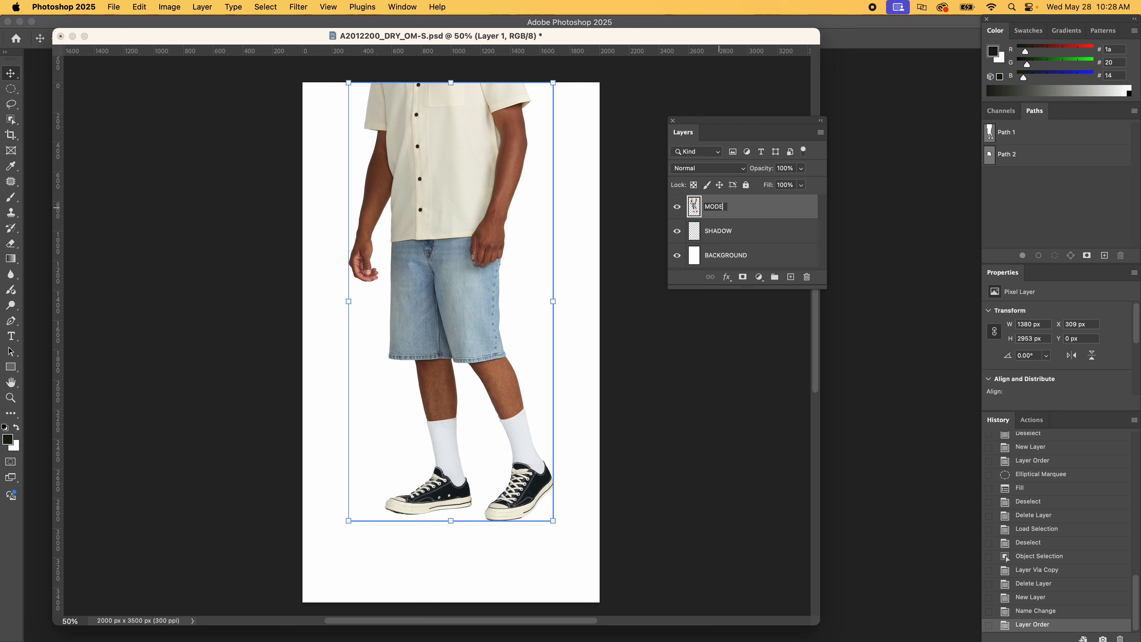
text(L)
key(Return)
On the SHADOW layer, draw a wide elliptical marquee about 1590 by 322 px around both shoes
click(746, 233)
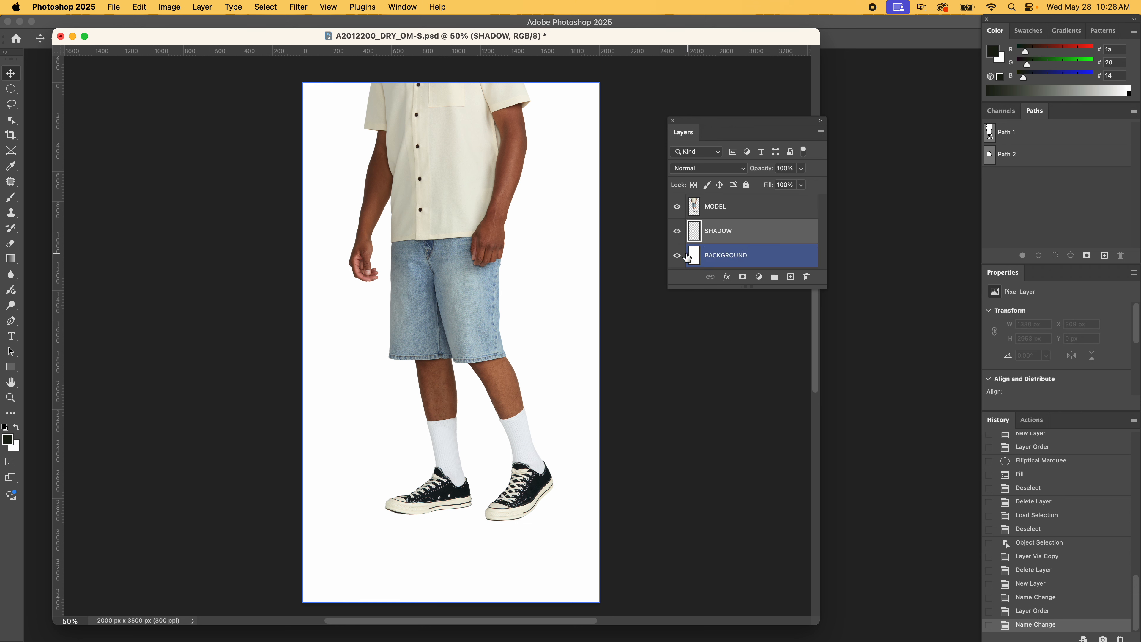
click(676, 256)
click(676, 255)
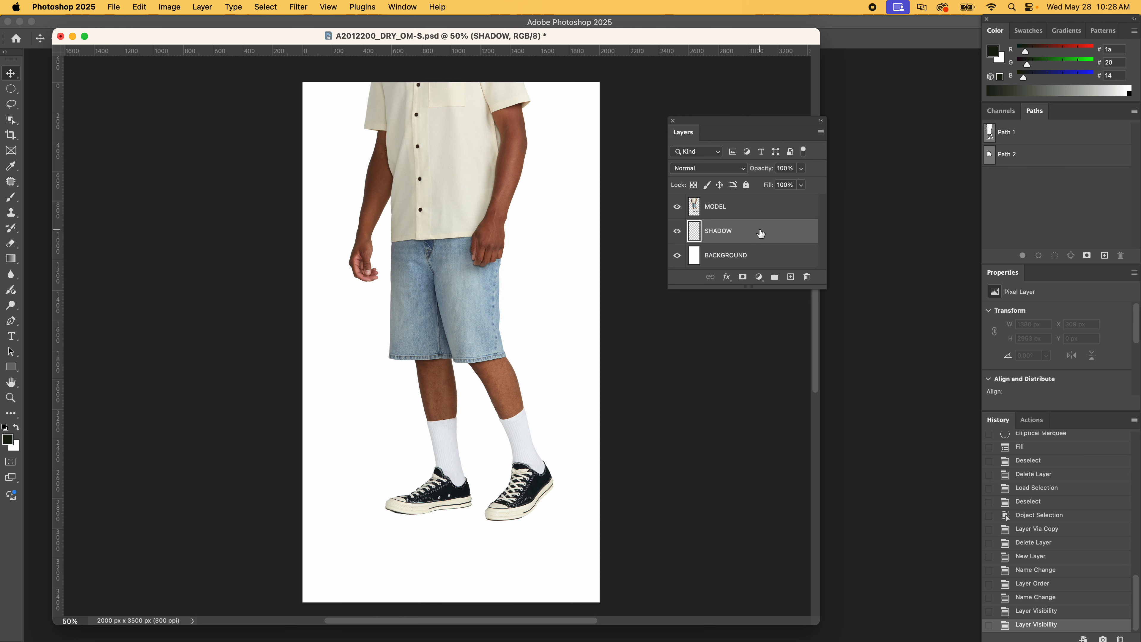
click(11, 91)
right_click(9, 91)
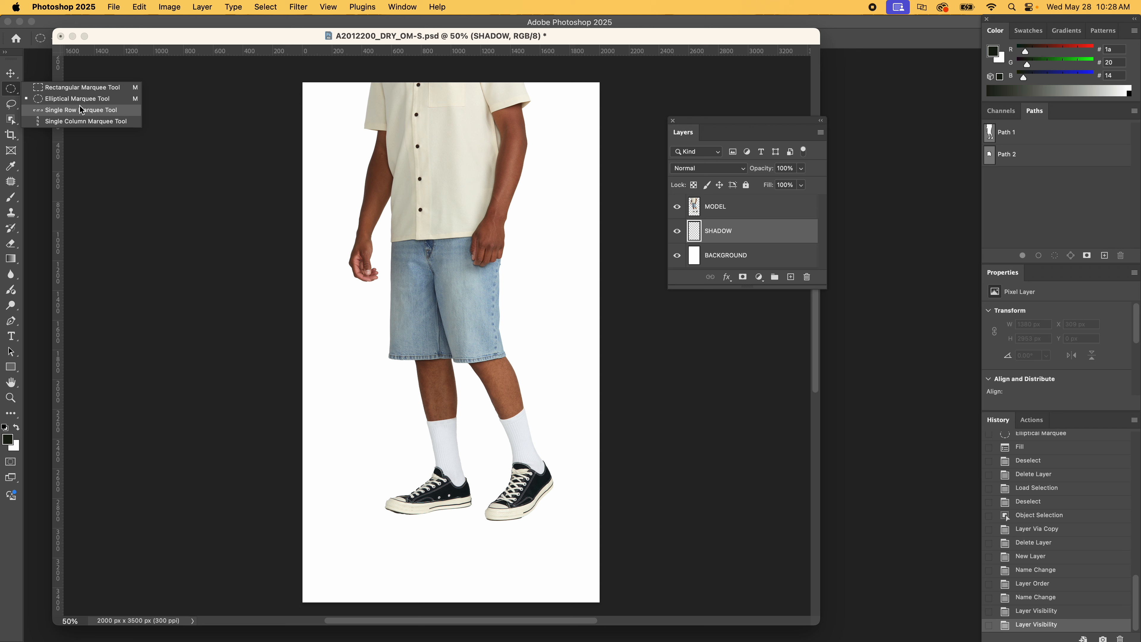
click(66, 100)
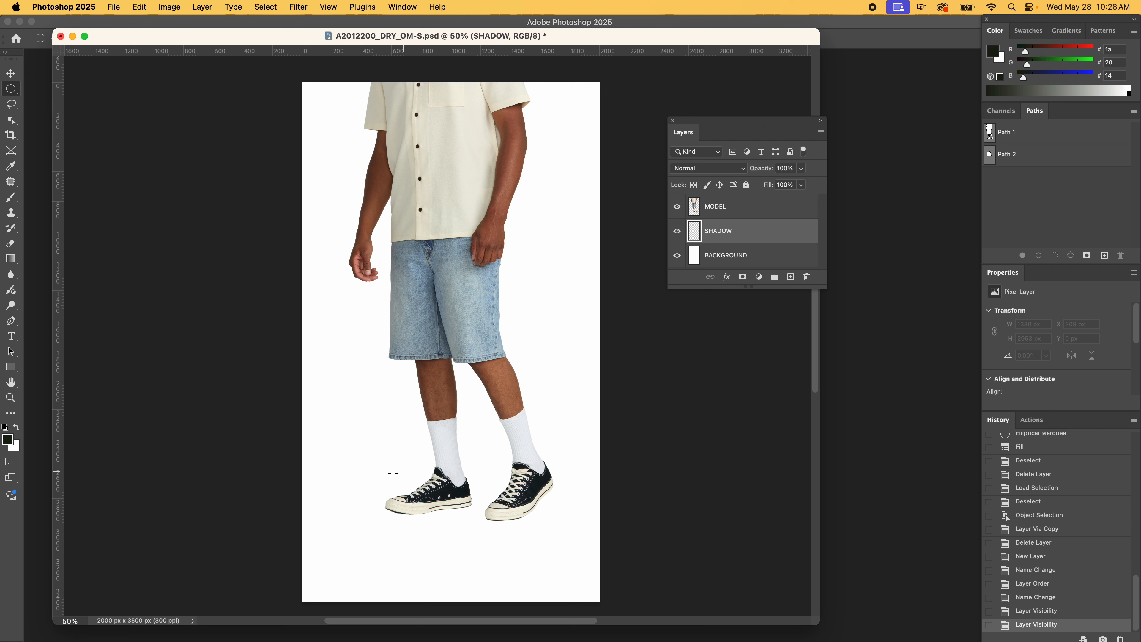
drag(357, 479, 587, 531)
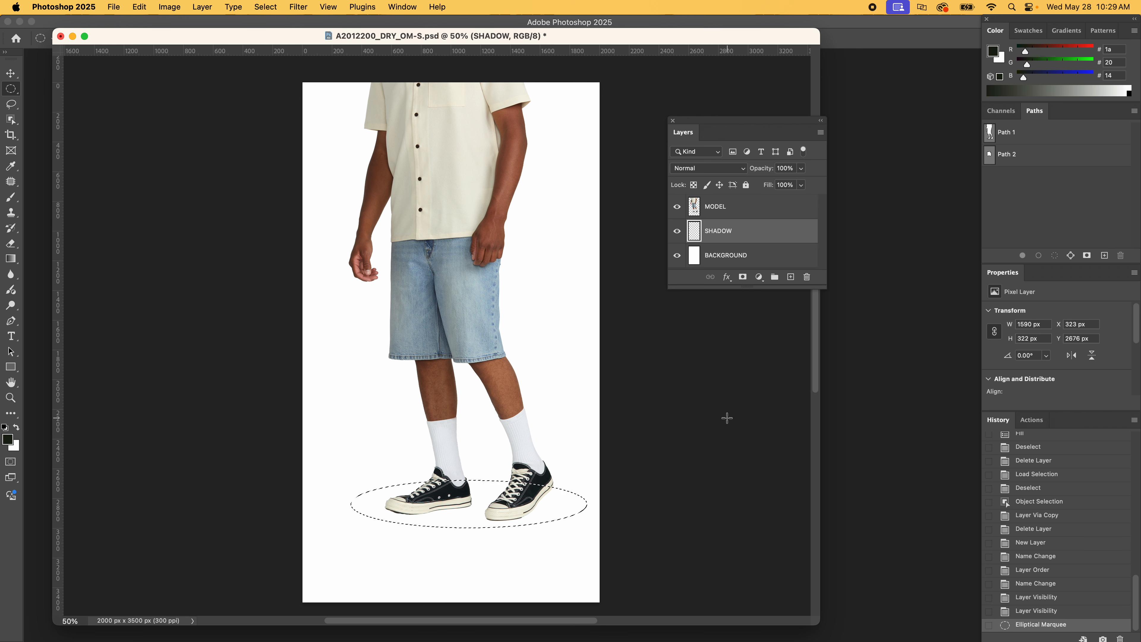
Fill the elliptical selection with the Foreground Color in Normal mode at 100% opacity, and deselect it
drag(252, 36, 237, 32)
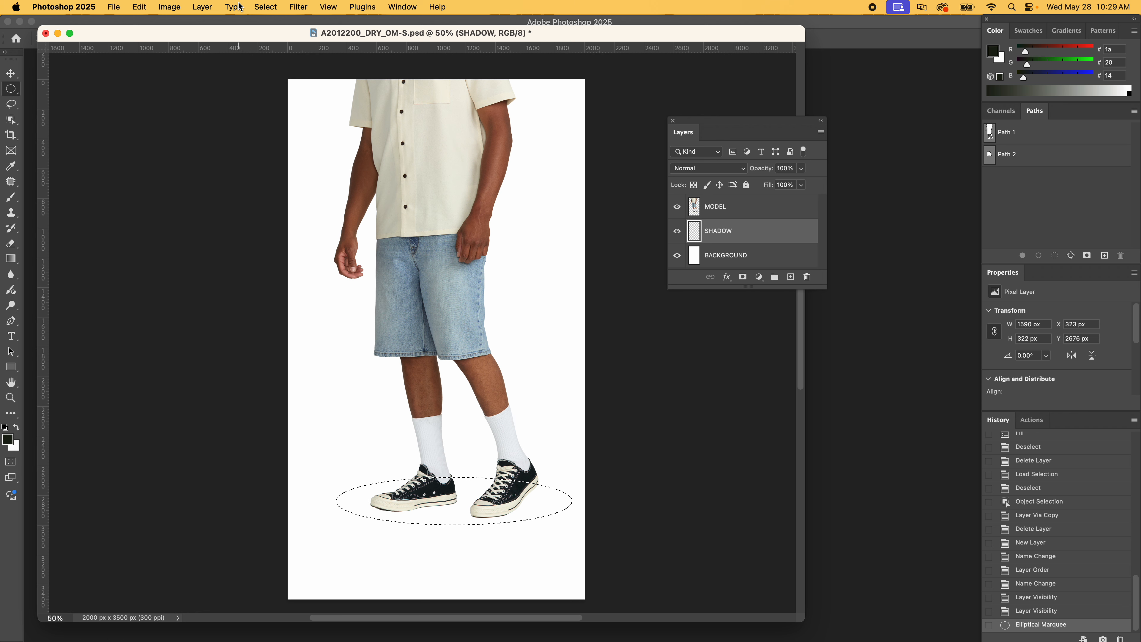
click(170, 7)
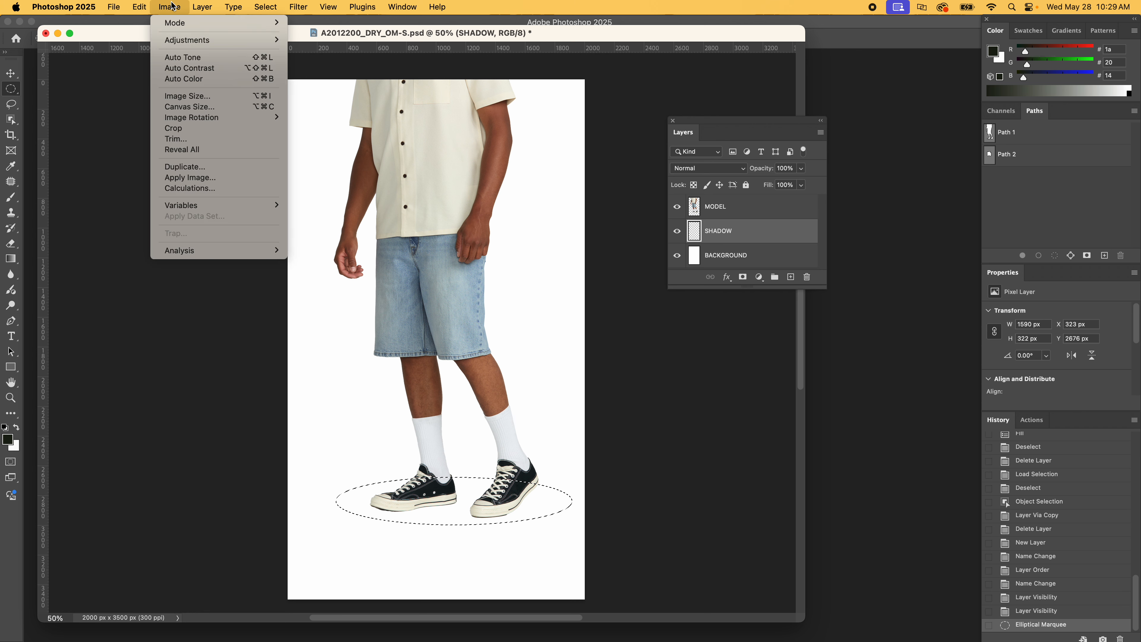
mouse_move(142, 6)
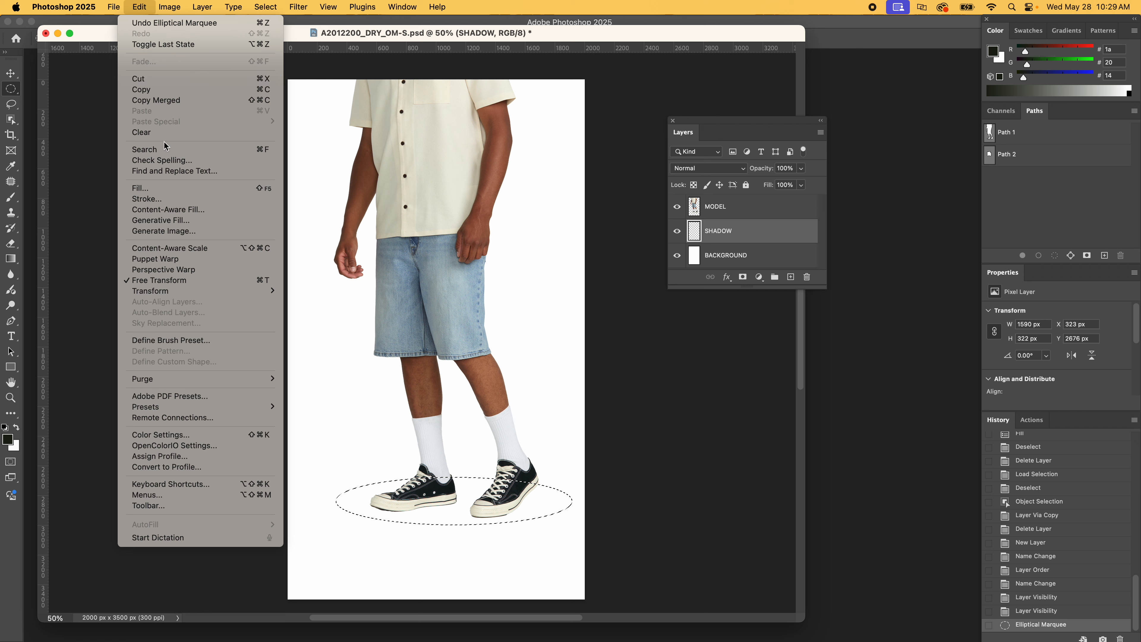
click(167, 189)
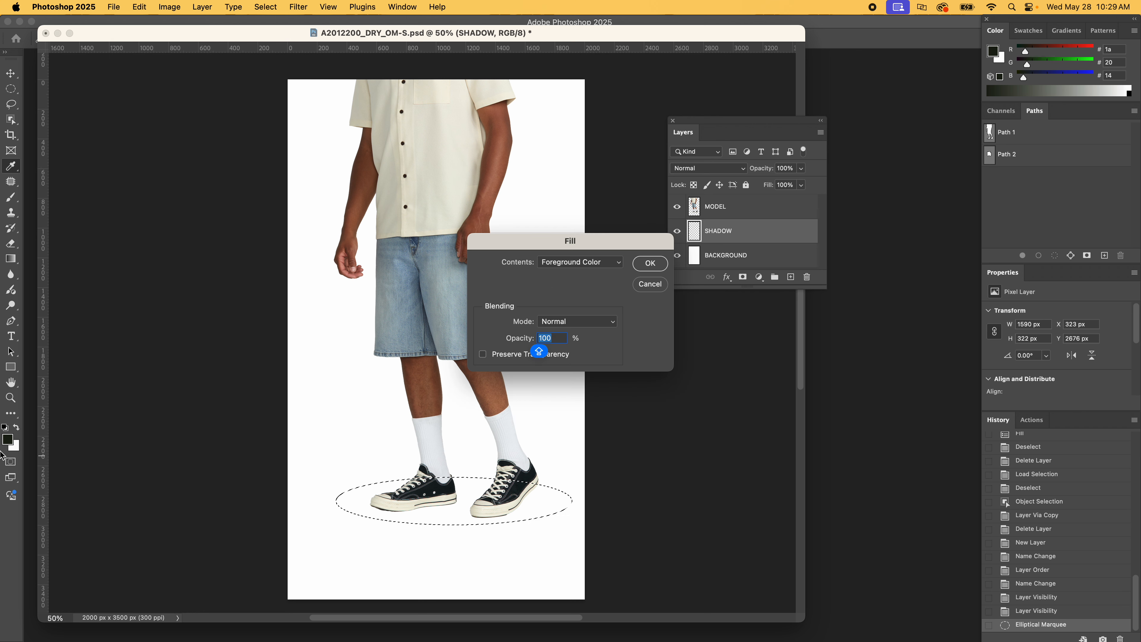
click(602, 262)
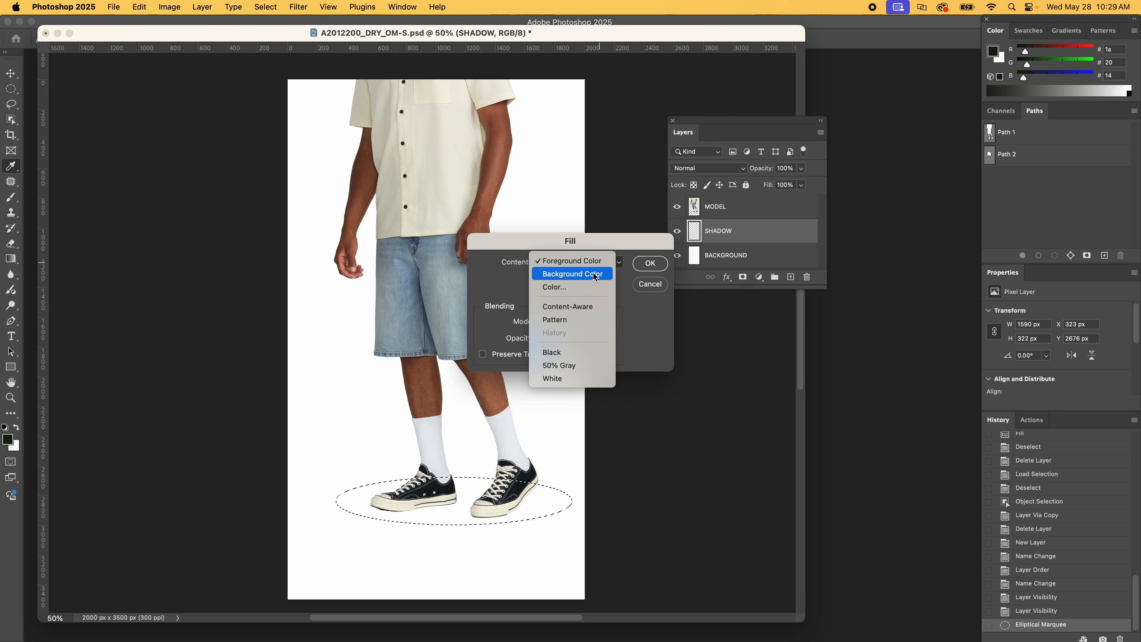
click(571, 261)
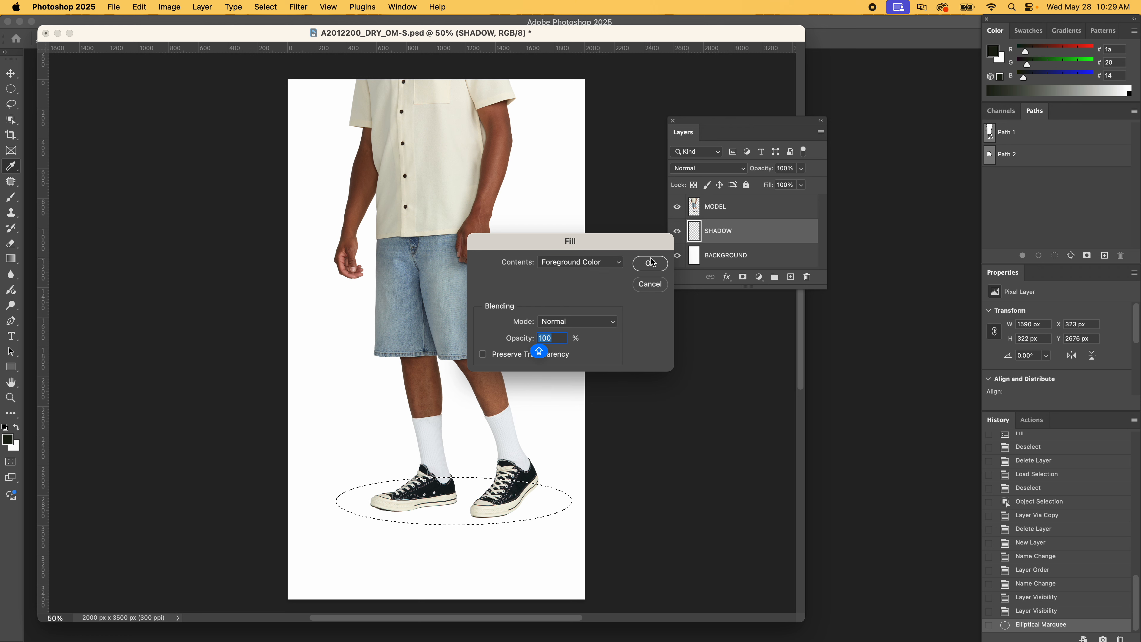
click(652, 262)
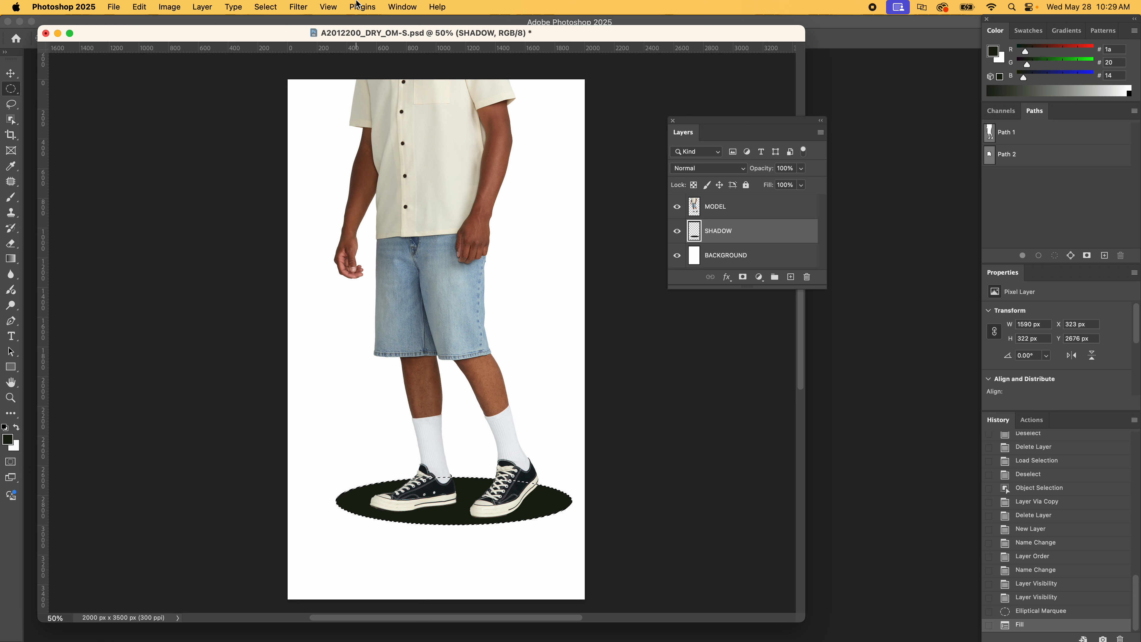
click(267, 7)
click(280, 33)
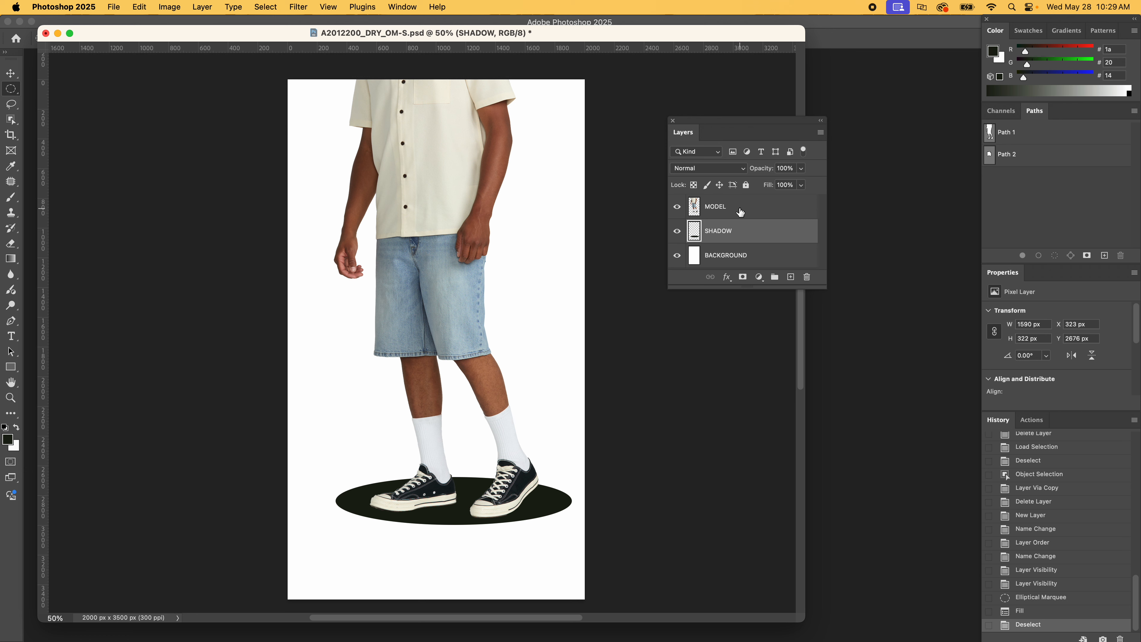
Apply a Gaussian Blur to the SHADOW layer to soften the dark ellipse's edges widely
click(750, 209)
click(737, 232)
click(298, 7)
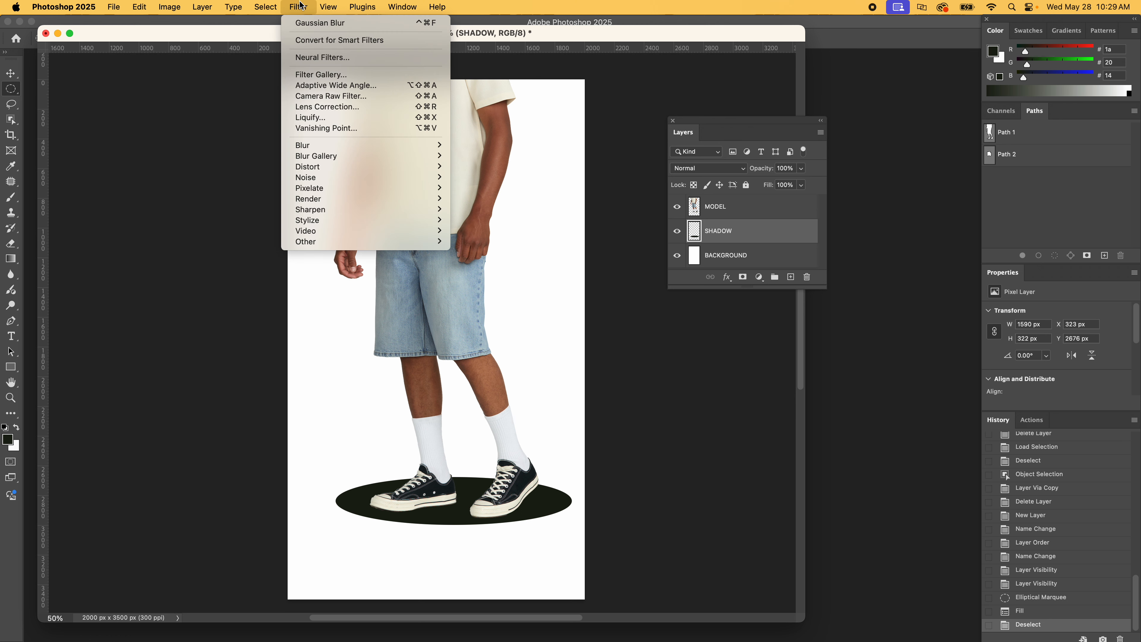
mouse_move(326, 149)
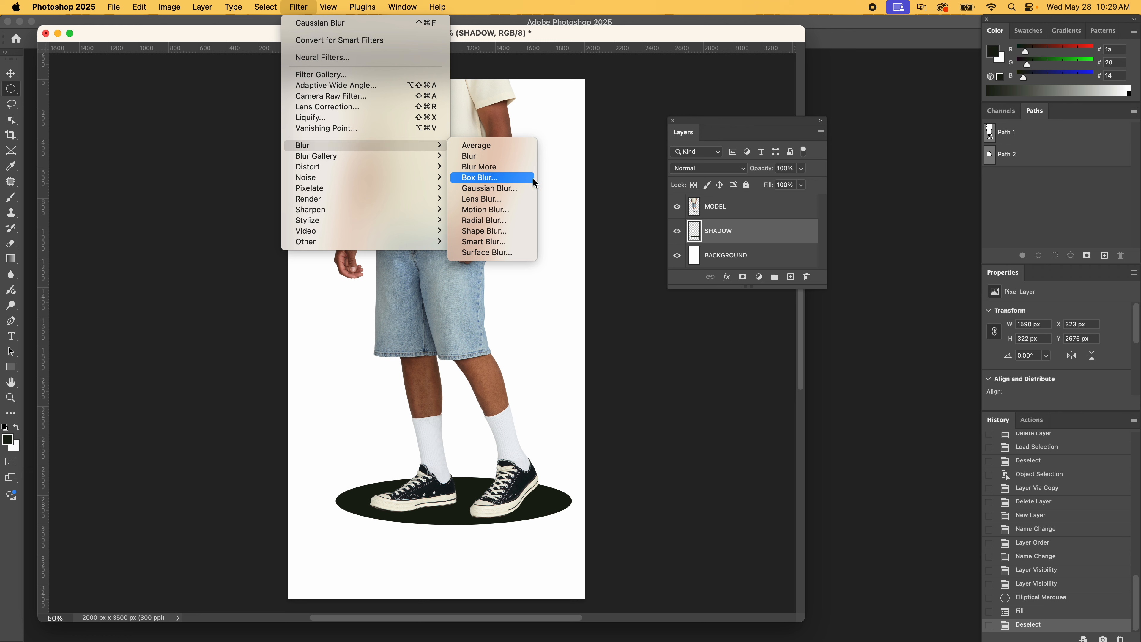
click(514, 187)
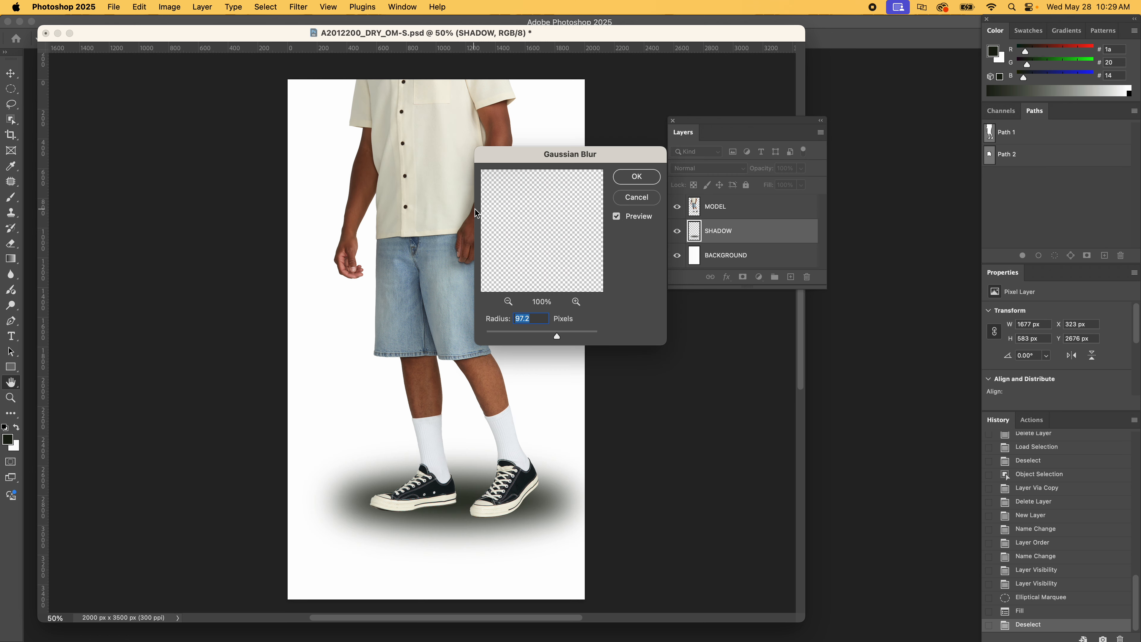
key(Caps_Lock)
mouse_move(555, 339)
mouse_down()
mouse_move(521, 338)
mouse_move(592, 340)
mouse_move(545, 338)
mouse_move(557, 337)
mouse_up()
drag(556, 338, 555, 338)
key(Return)
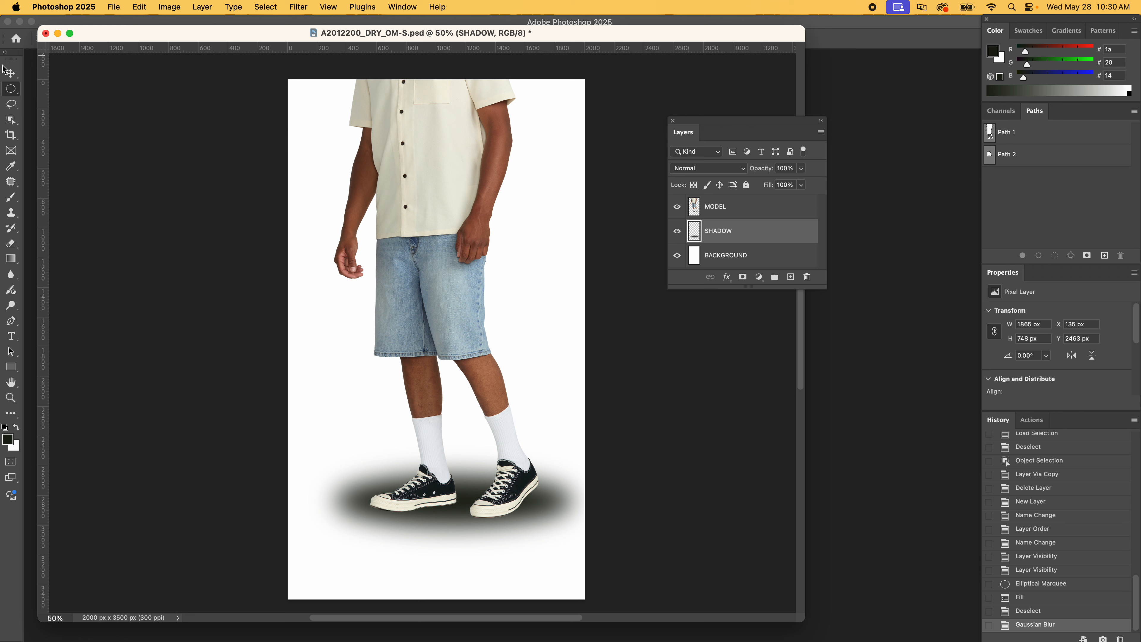
Free-transform the SHADOW layer's blurred ellipse to about 1611 px wide with a reduced height, and reposition it behind both shoes
key(v)
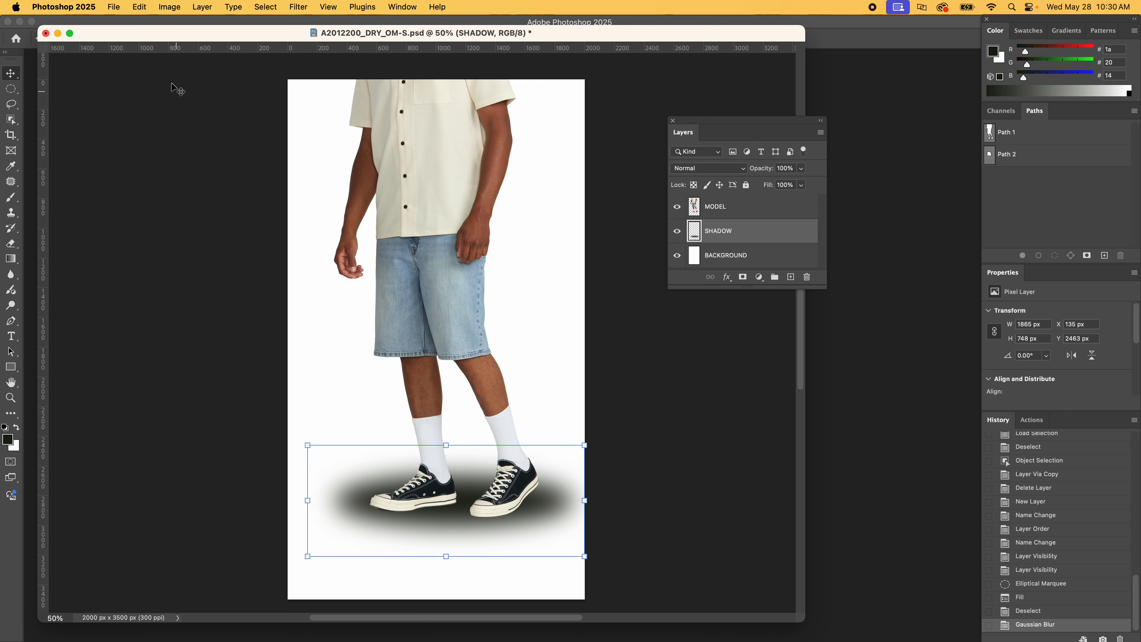
click(141, 5)
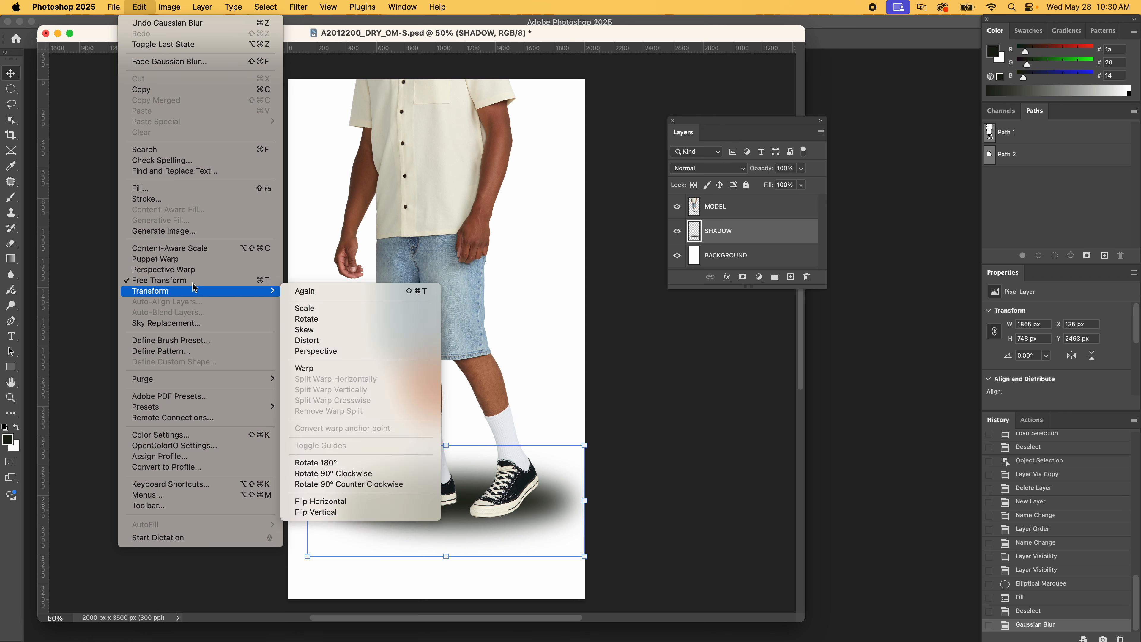
mouse_move(189, 291)
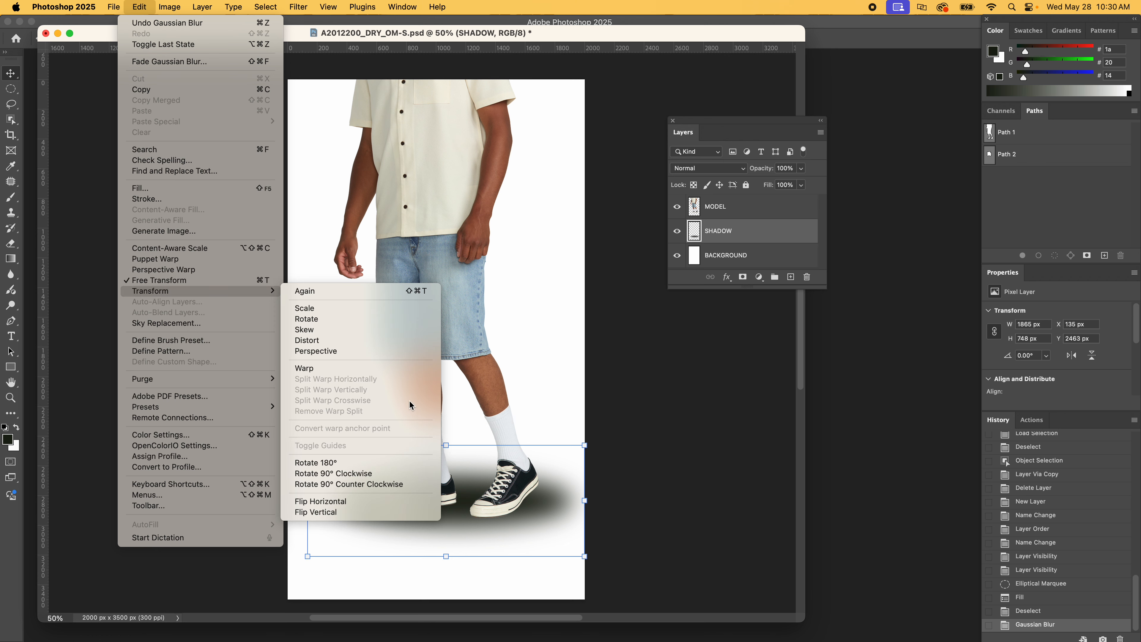
click(491, 200)
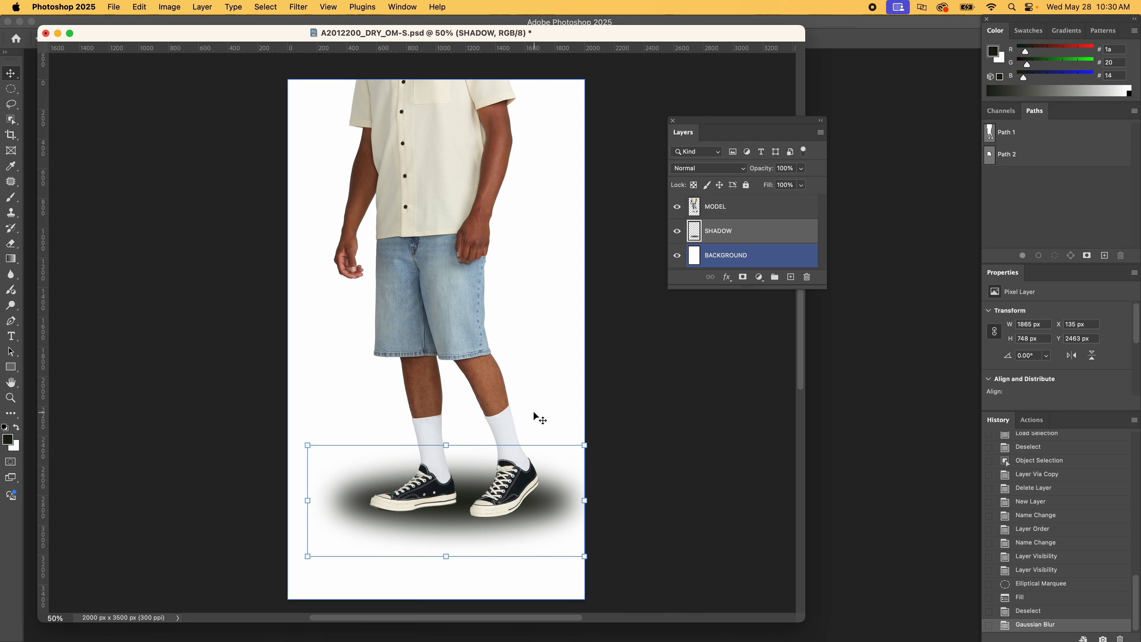
click(586, 446)
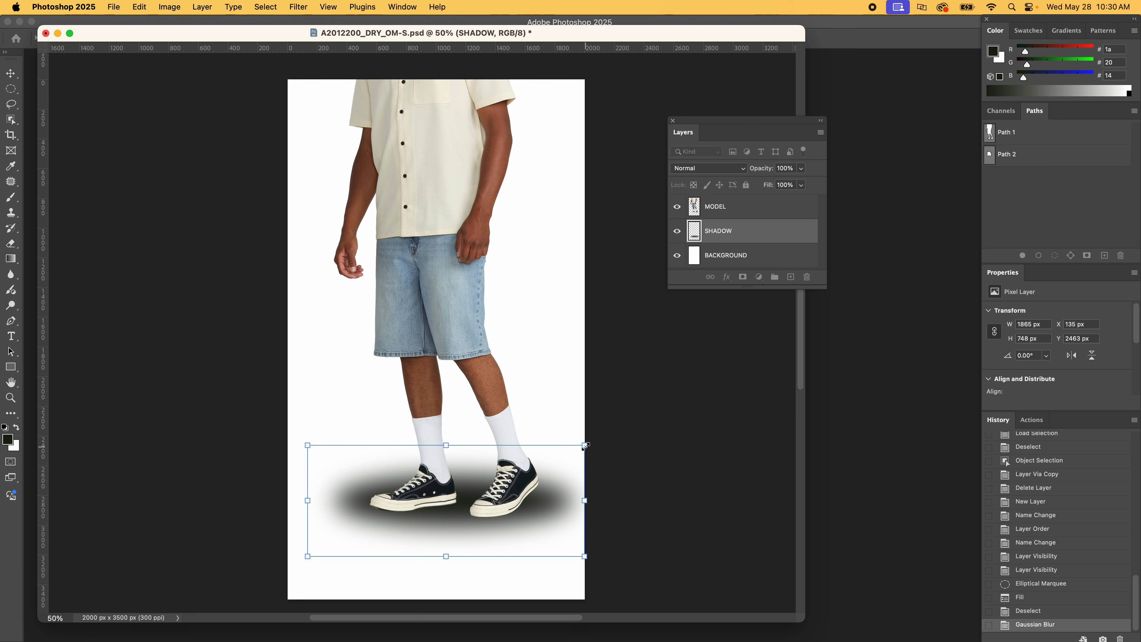
drag(584, 448, 574, 486)
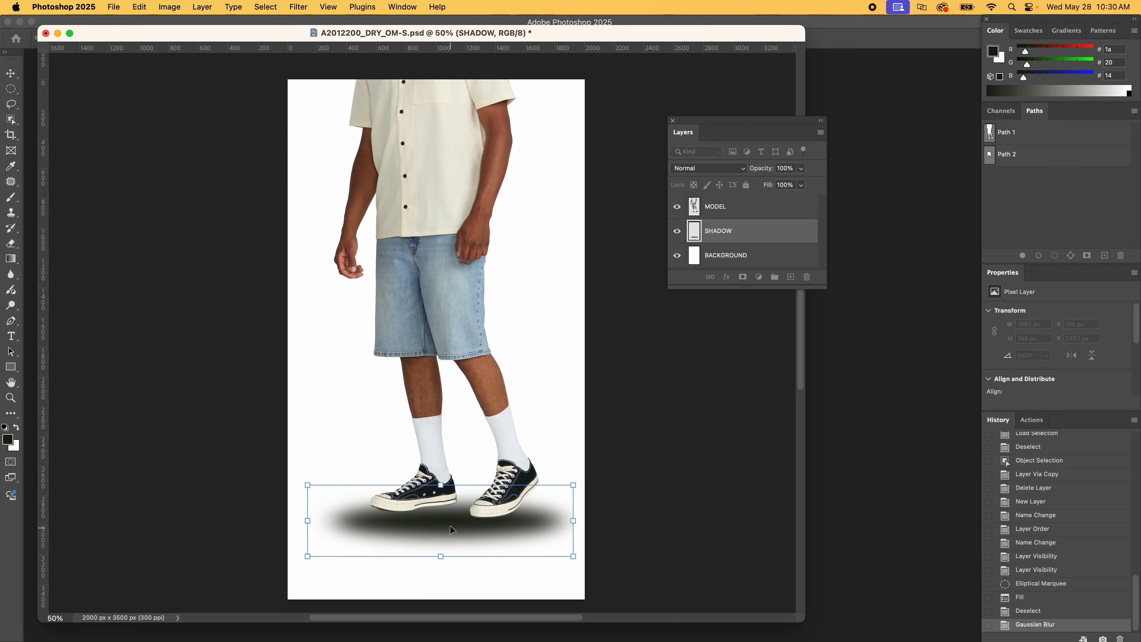
drag(451, 529, 456, 511)
drag(580, 469, 551, 461)
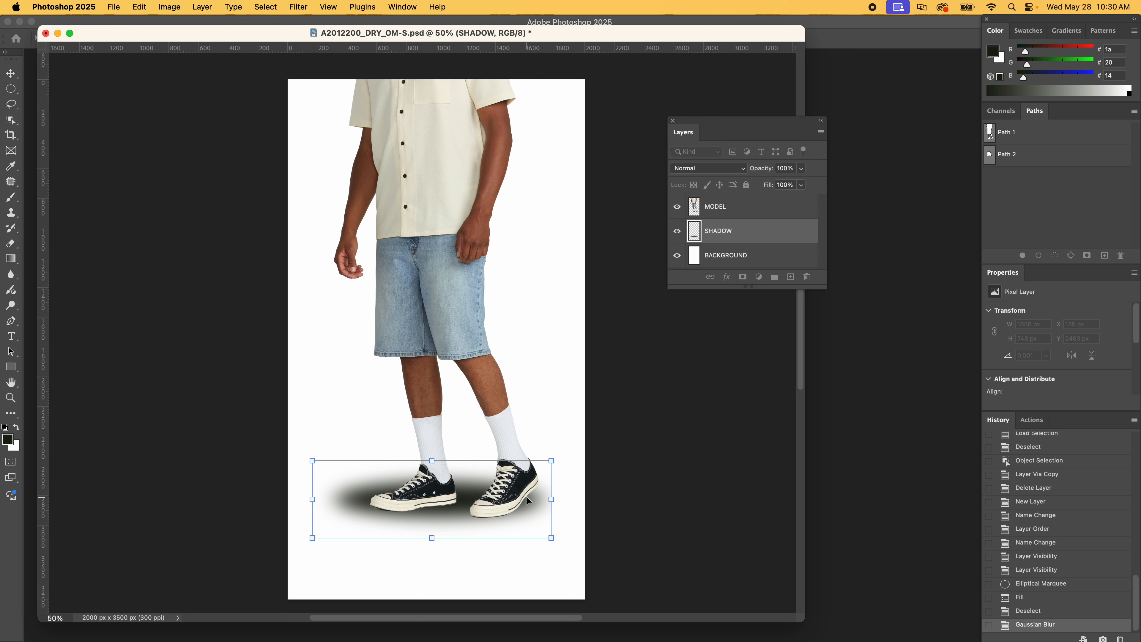
drag(527, 504, 531, 499)
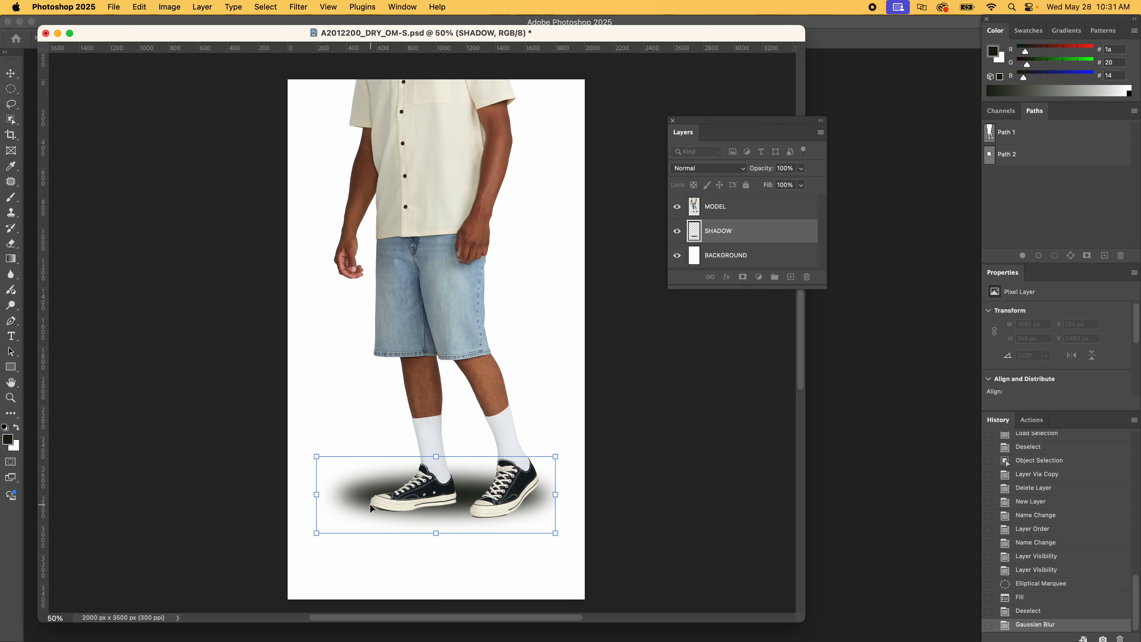
Flatten the shadow from above and below, and pull its left side in close to the left shoe's toe
drag(434, 457, 434, 468)
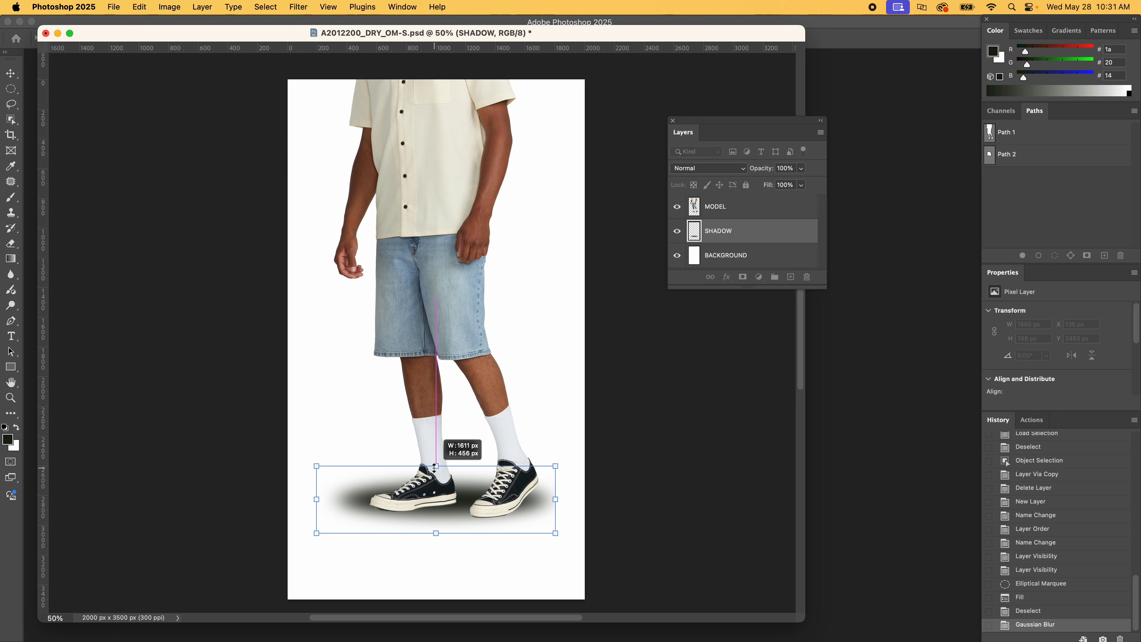
drag(433, 468, 436, 470)
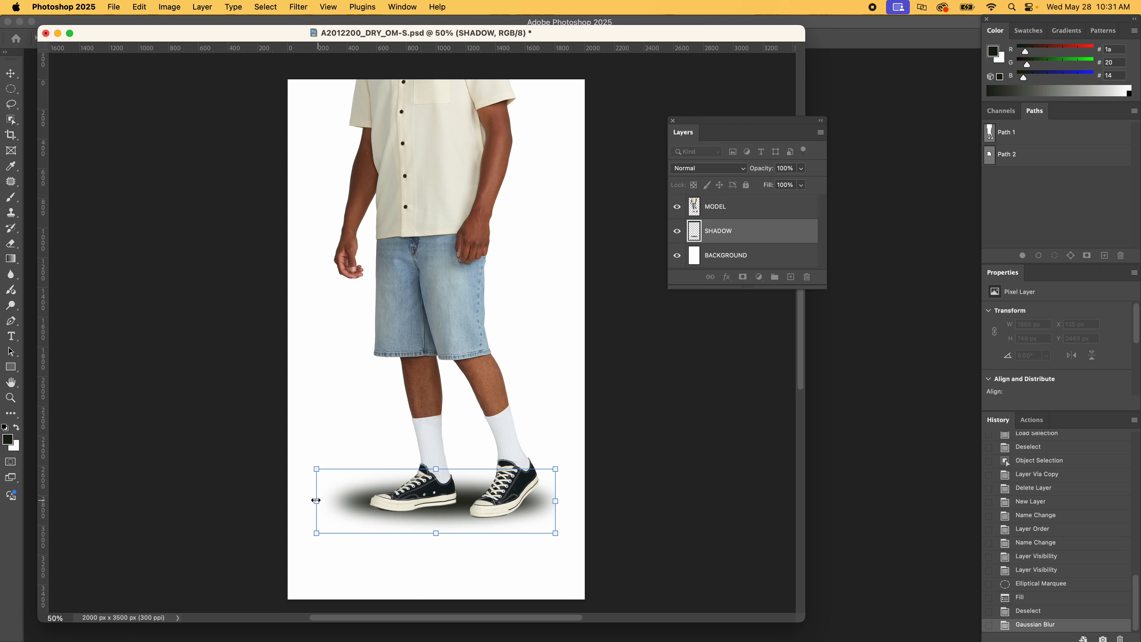
drag(316, 501, 346, 500)
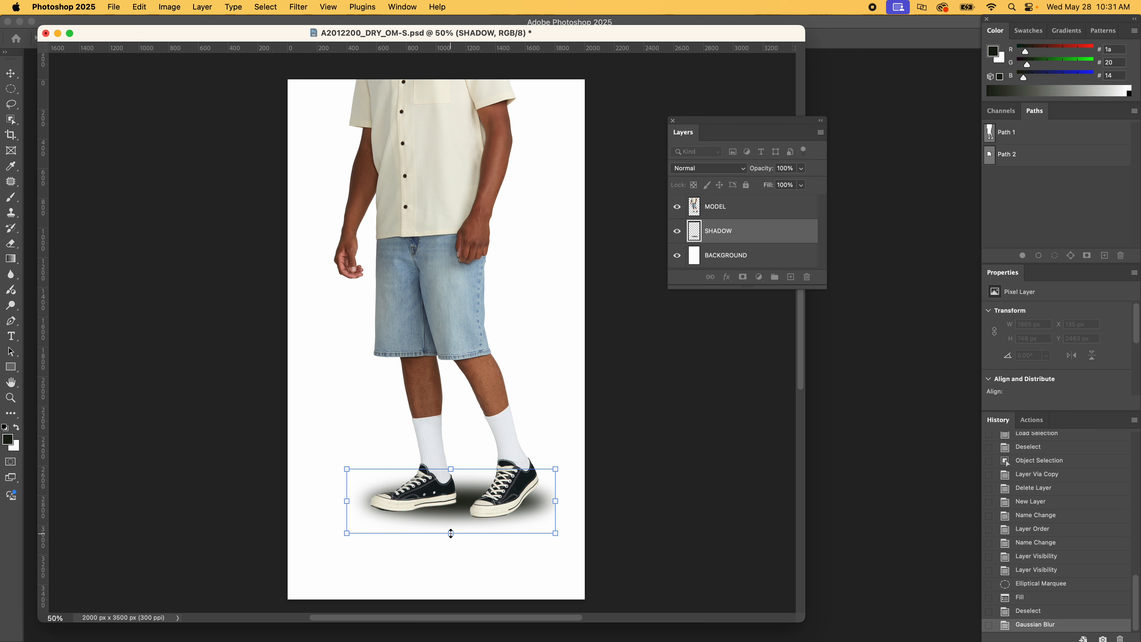
drag(451, 533, 451, 518)
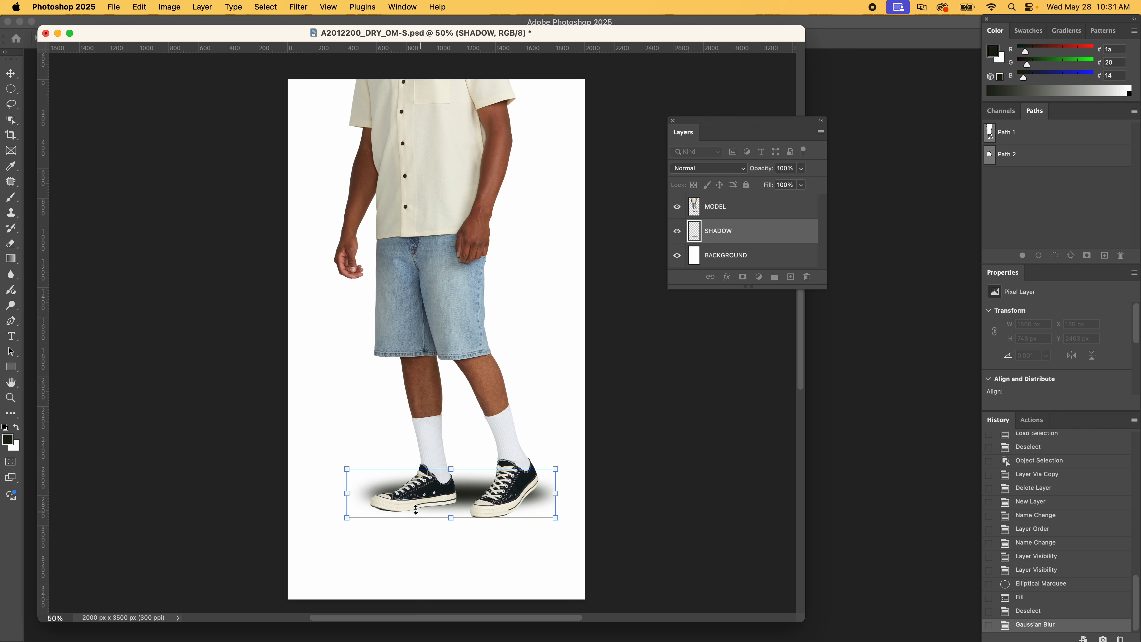
Tilt the shadow slightly counterclockwise along the soles, fine-tune its height and position, and apply the transform at about 1388 by 363 px
drag(343, 451, 345, 456)
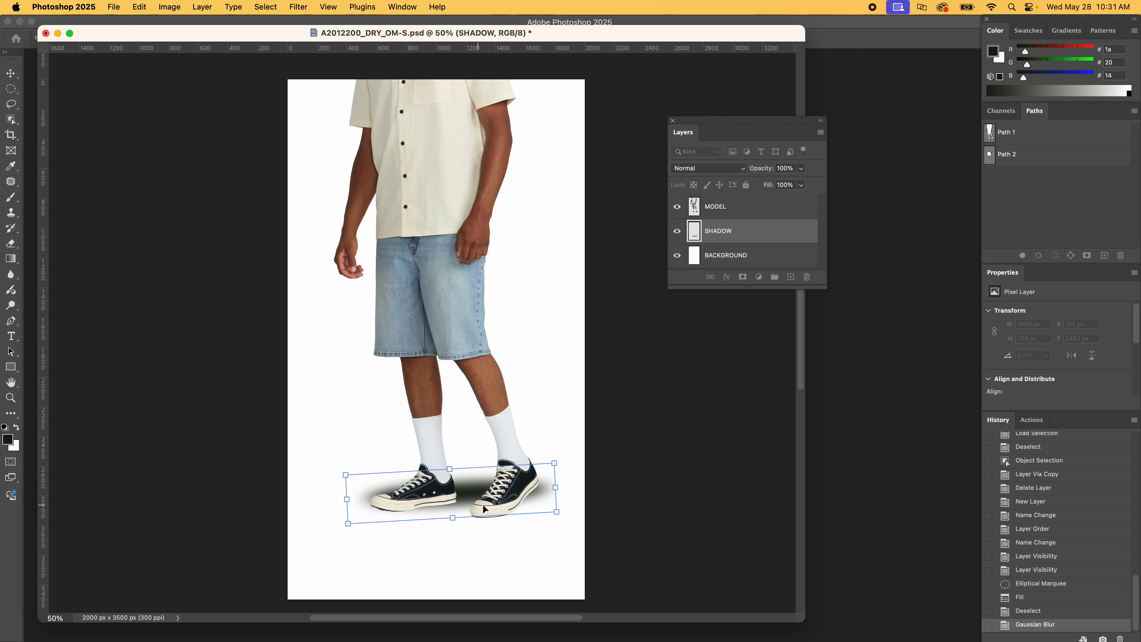
drag(474, 496, 475, 493)
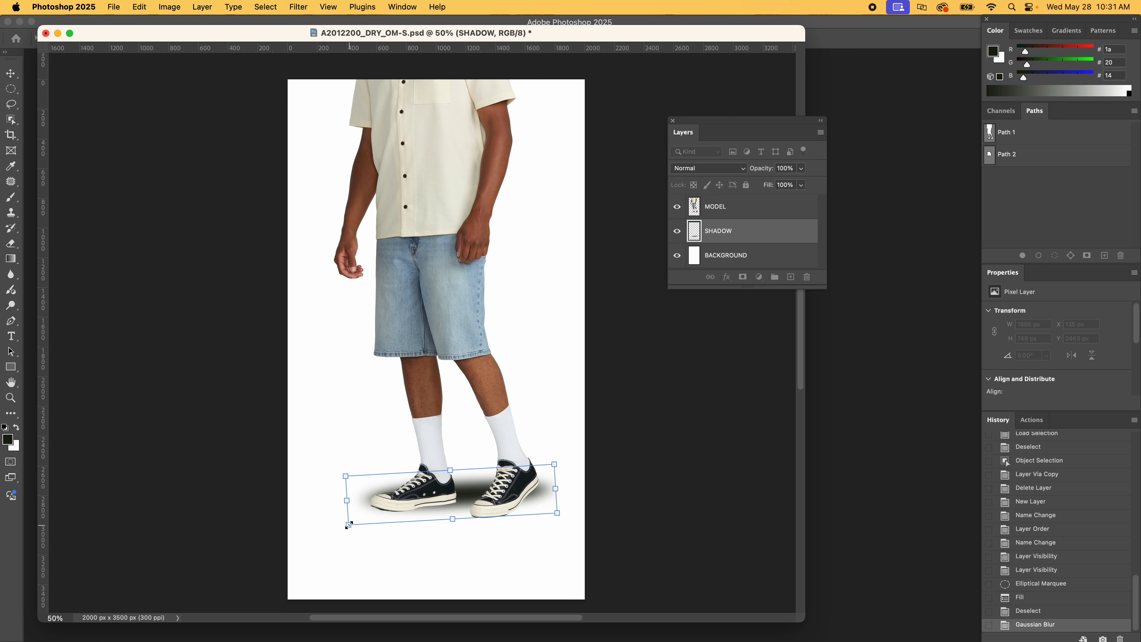
drag(349, 525, 352, 532)
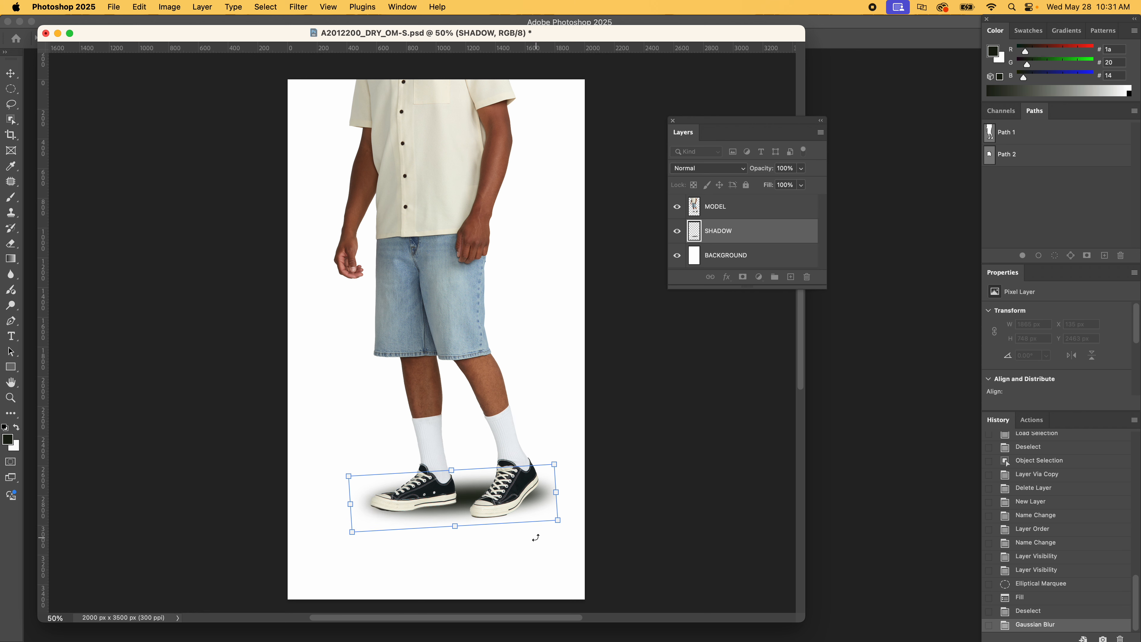
mouse_move(557, 520)
mouse_down()
mouse_move(578, 476)
mouse_move(567, 463)
mouse_move(555, 517)
mouse_up()
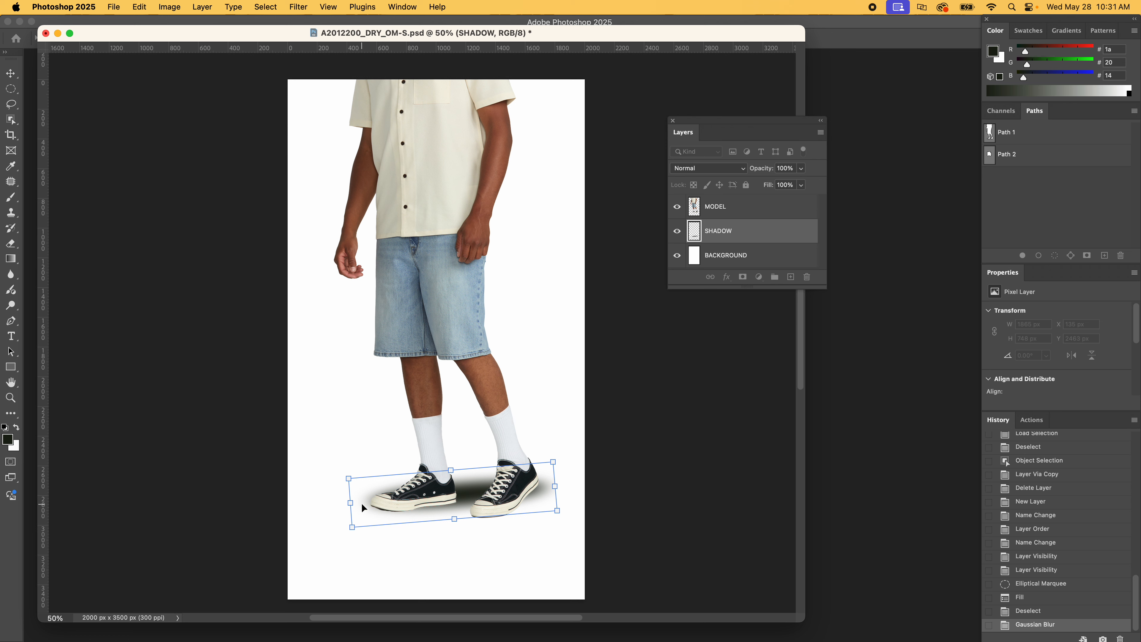
key(Down)
key(Down)
key(Down)
key(Down)
key(Down)
key(Down)
key(Down)
key(Down)
key(Down)
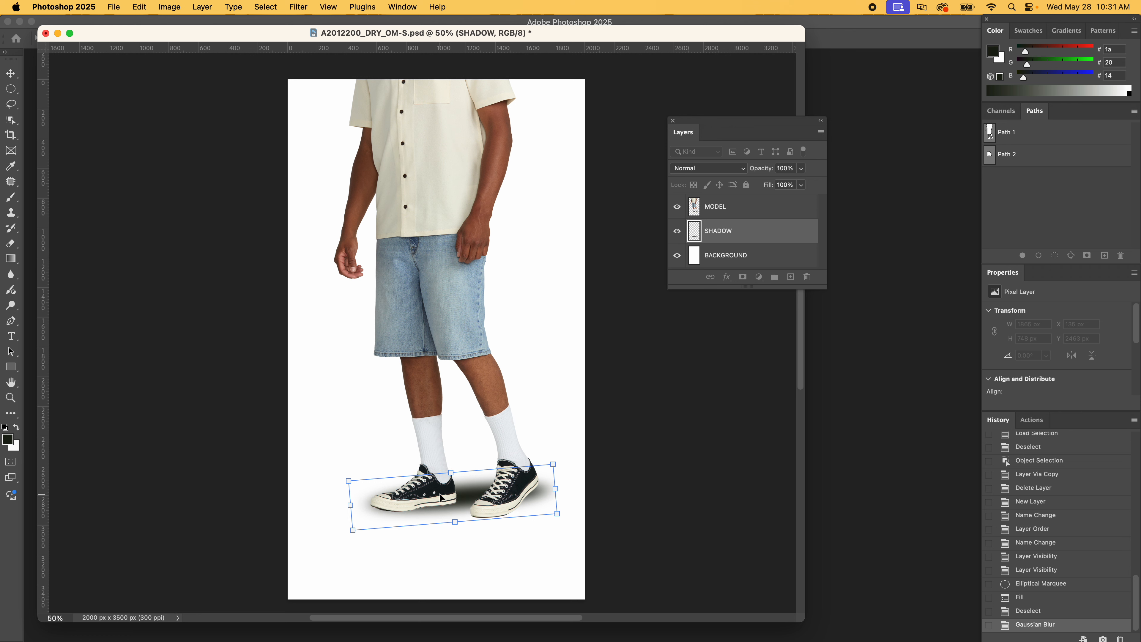
key(Up)
key(Up)
key(Return)
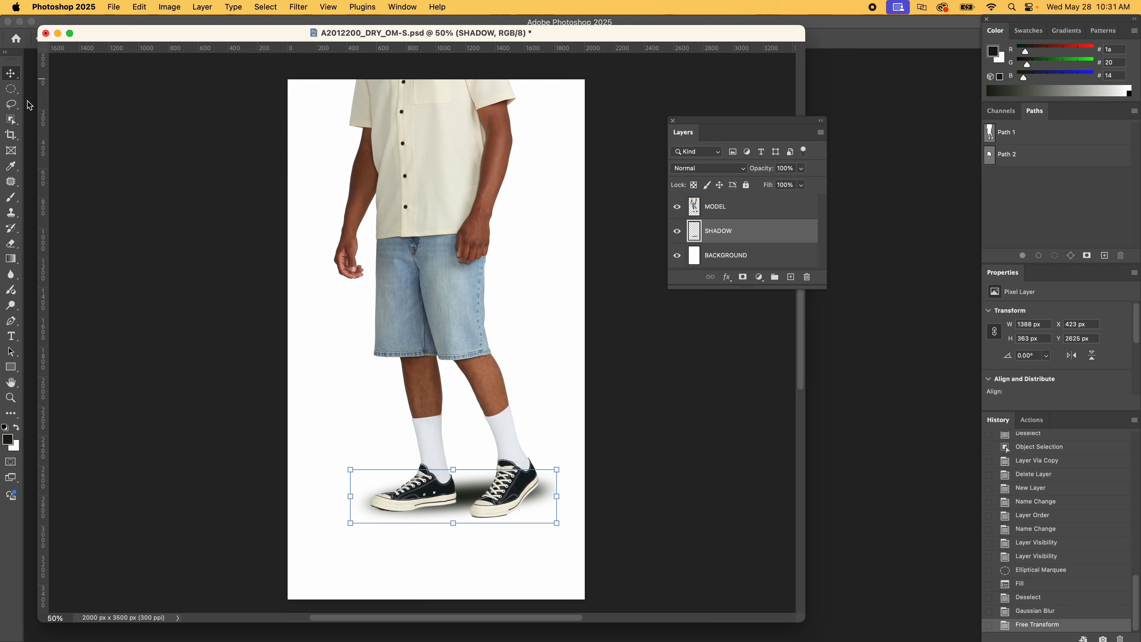
Lower the SHADOW layer's opacity to 43%
click(753, 214)
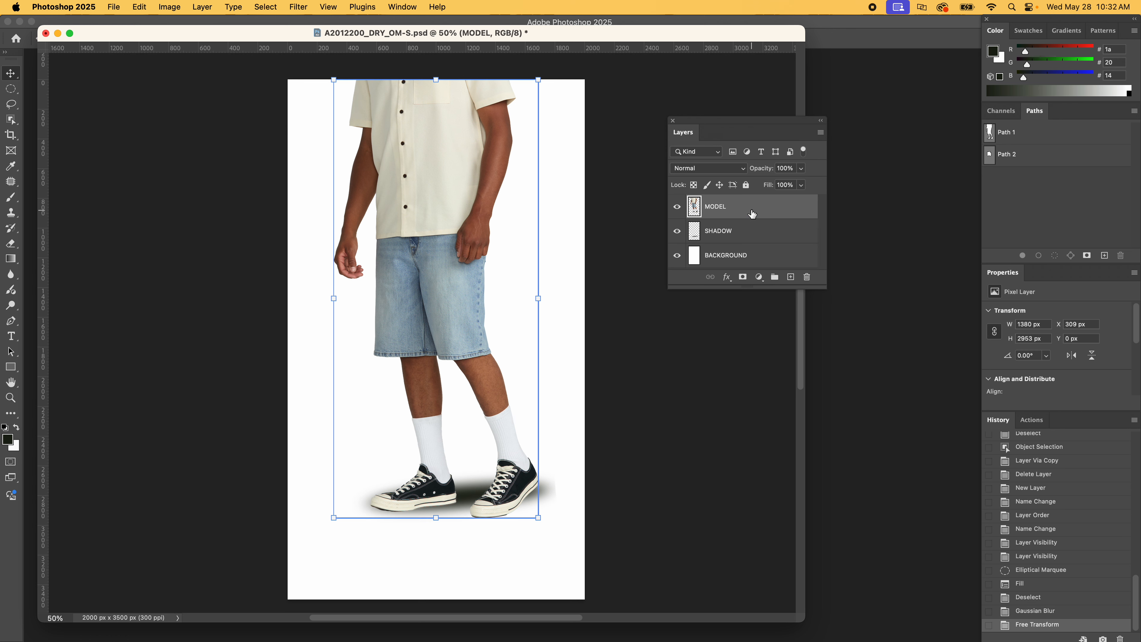
click(747, 232)
click(647, 382)
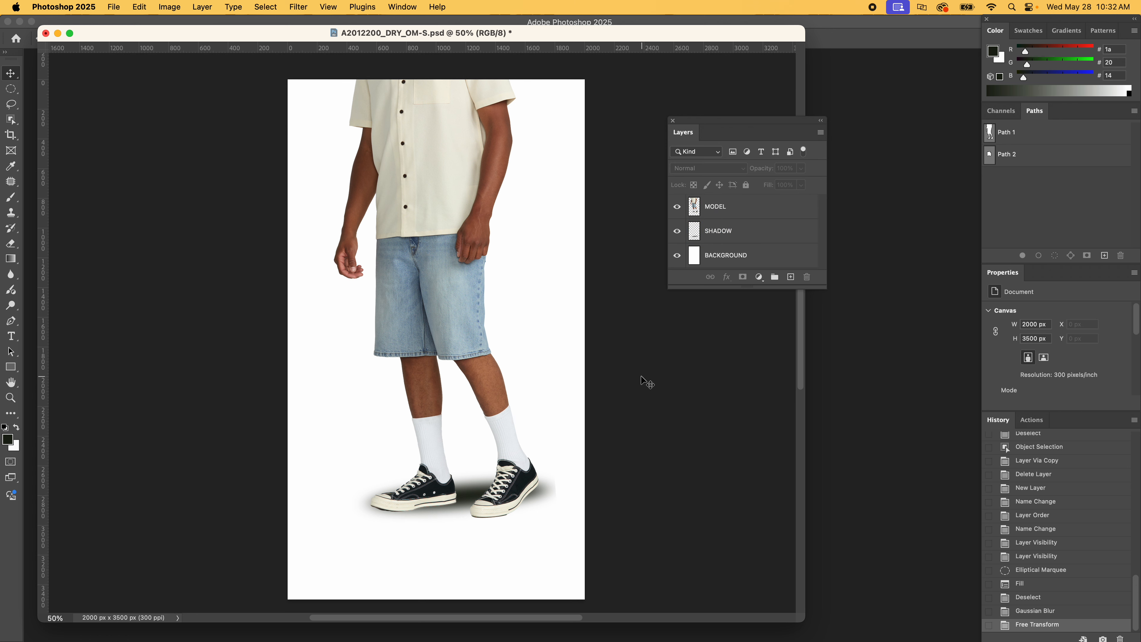
click(731, 236)
click(802, 169)
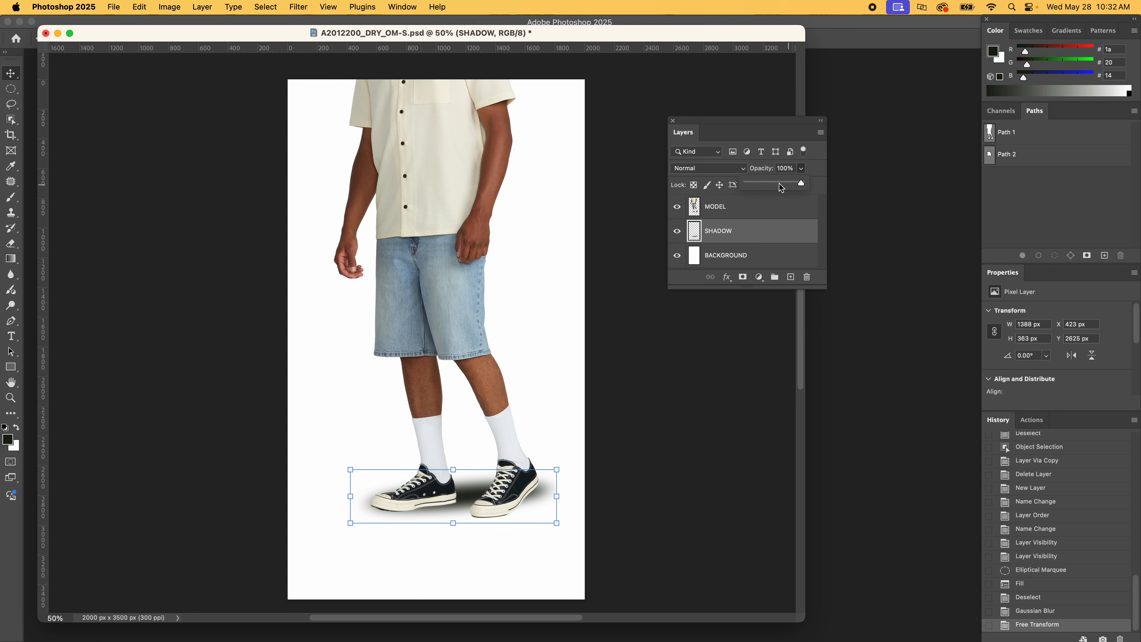
click(770, 183)
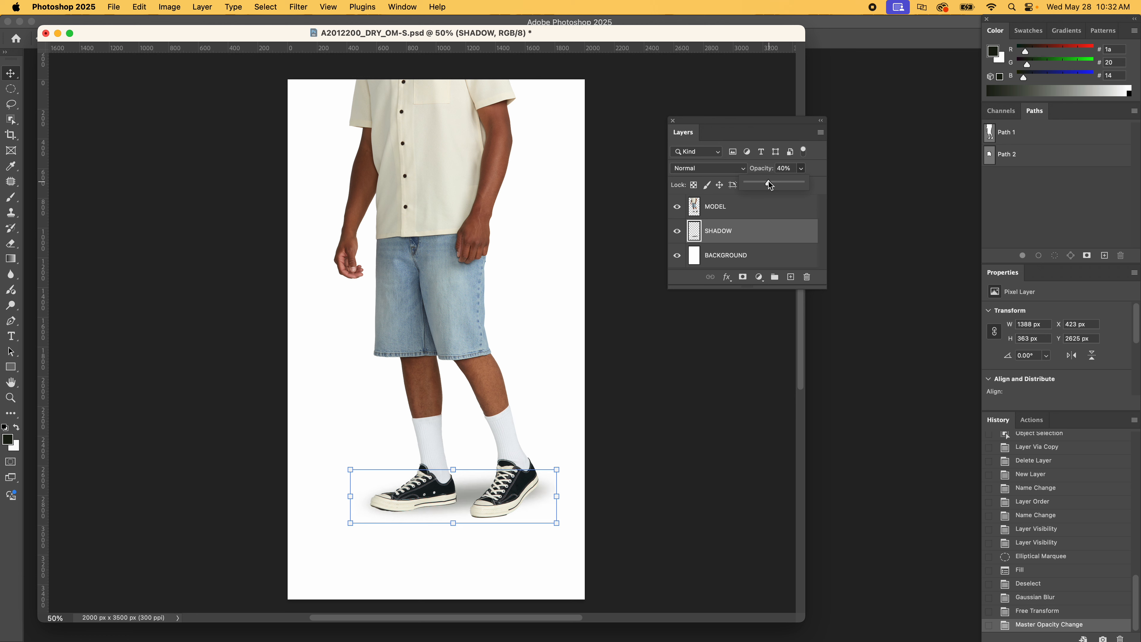
drag(770, 183, 765, 186)
drag(773, 185, 771, 185)
click(474, 502)
drag(475, 502, 494, 501)
key(super+z)
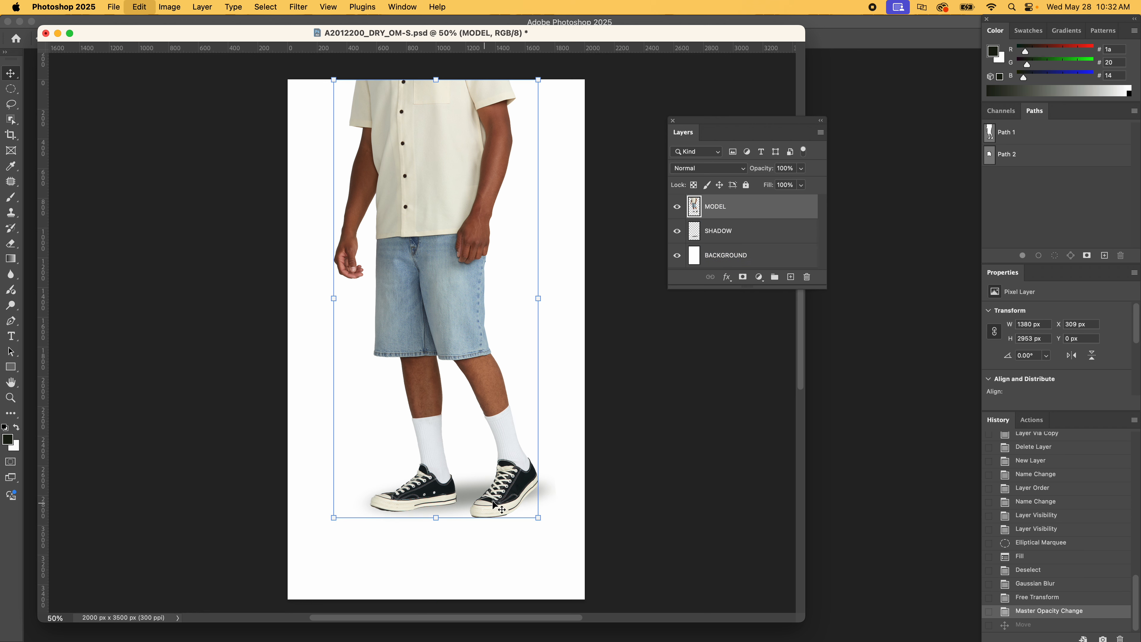
Nudge the SHADOW layer down about 22 px to Y 2647 px so the shadow sits beneath the soles, and deselect the layer
click(768, 230)
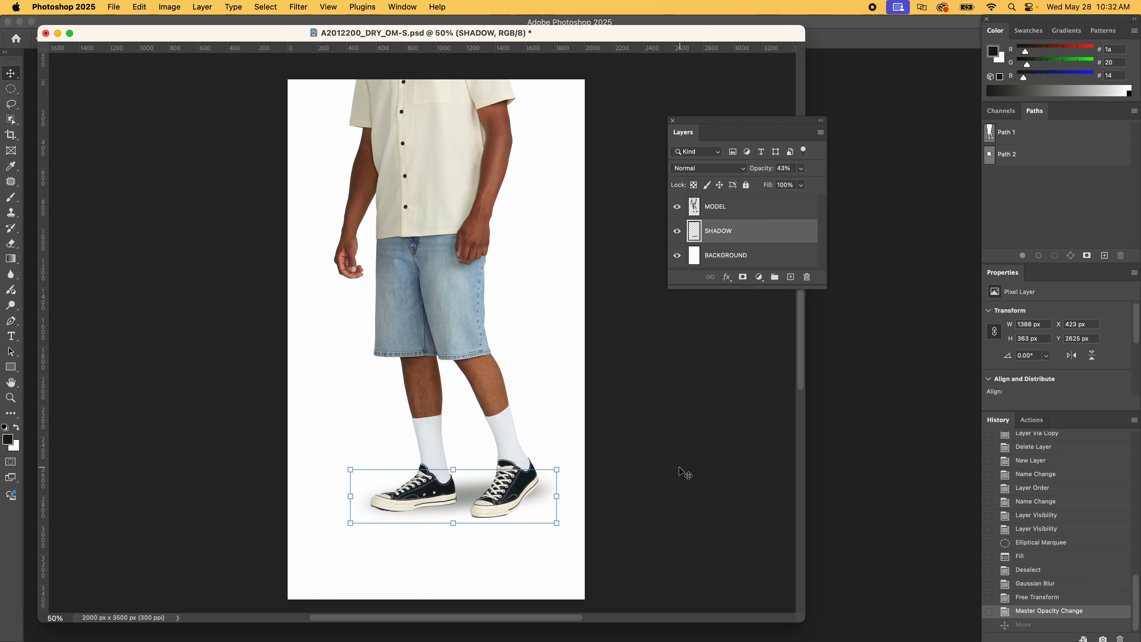
click(685, 474)
click(752, 232)
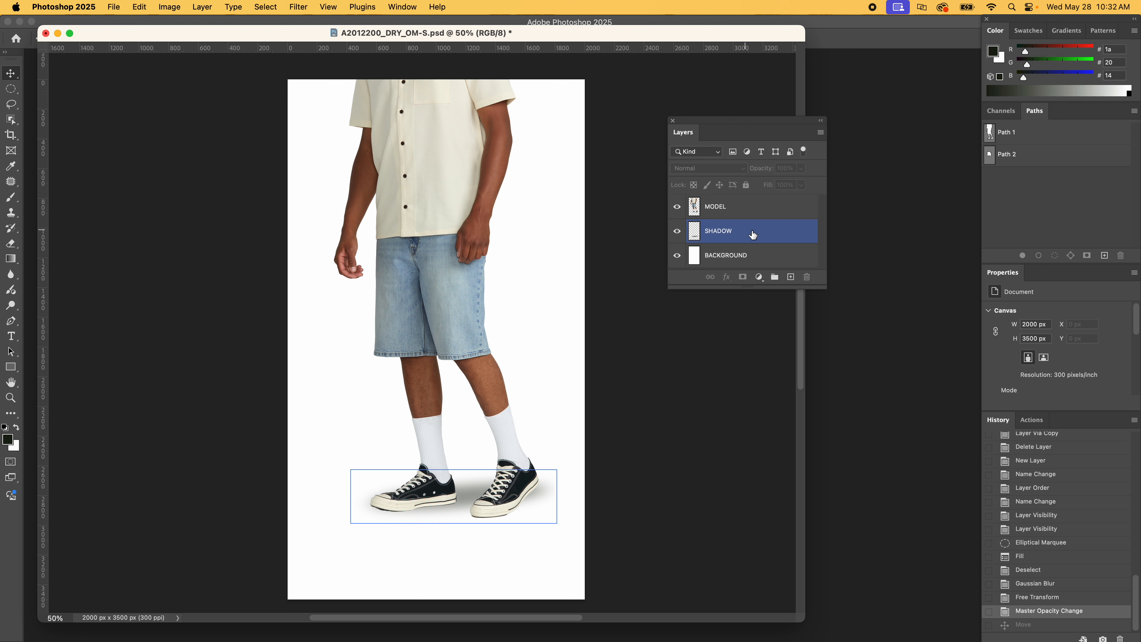
key(shift+Down)
key(shift+Down)
key(shift+Down)
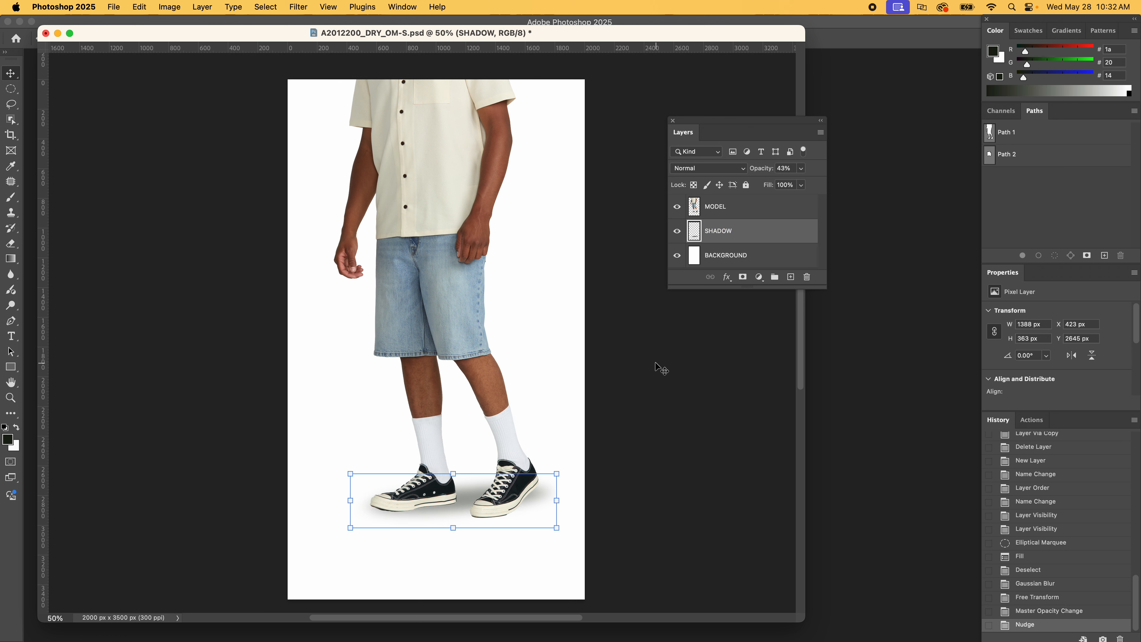
key(Up)
key(Up)
key(Up)
key(Up)
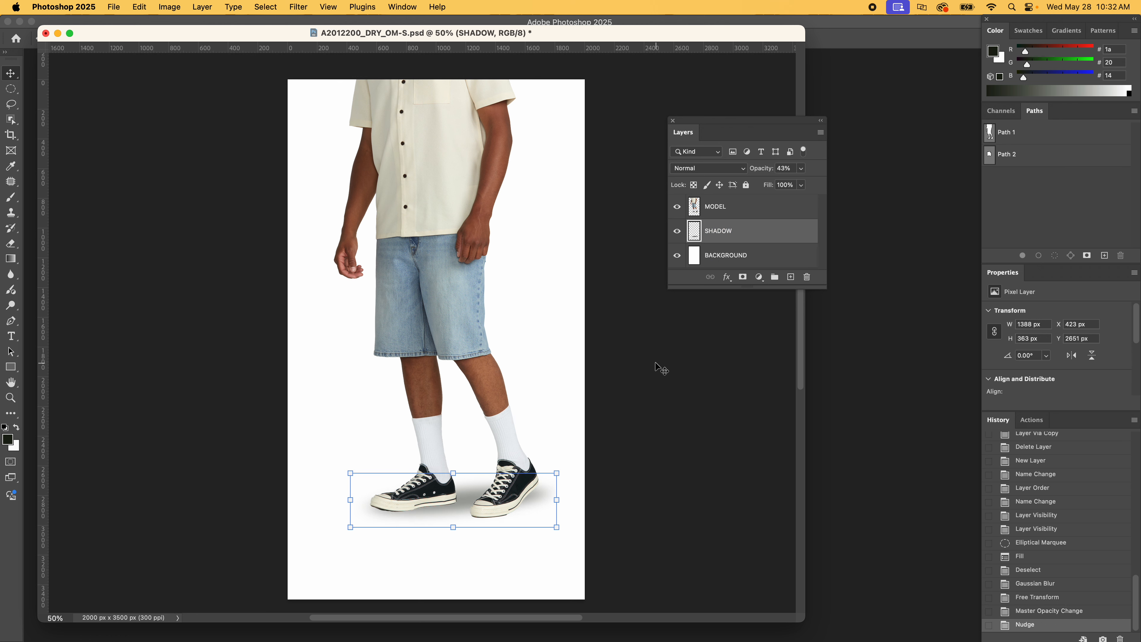
key(Up)
key(Up)
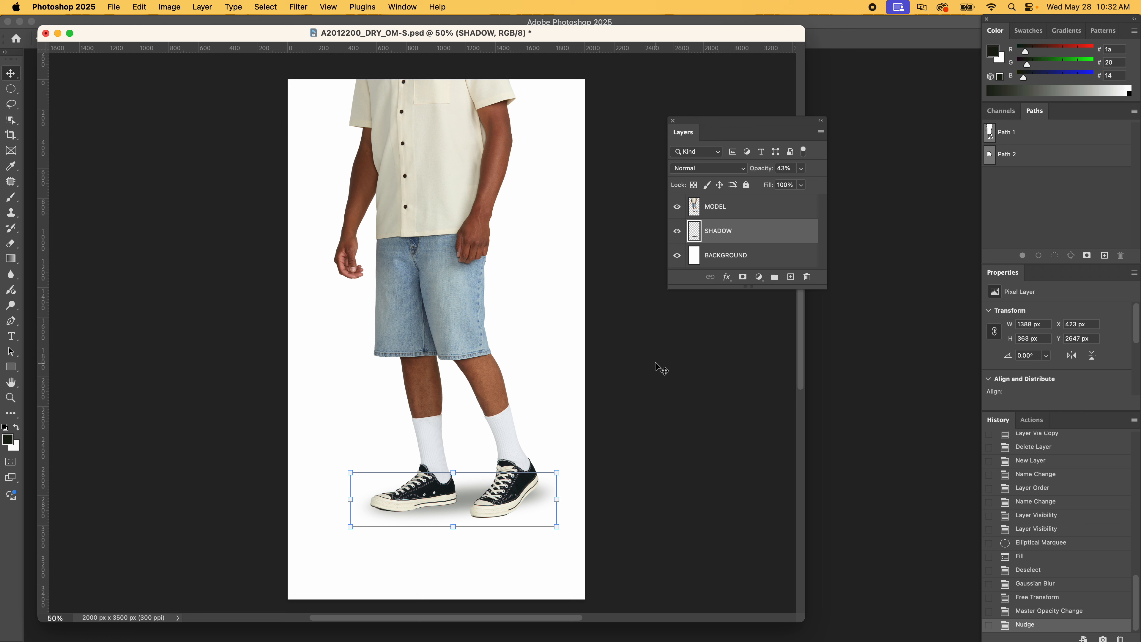
click(662, 450)
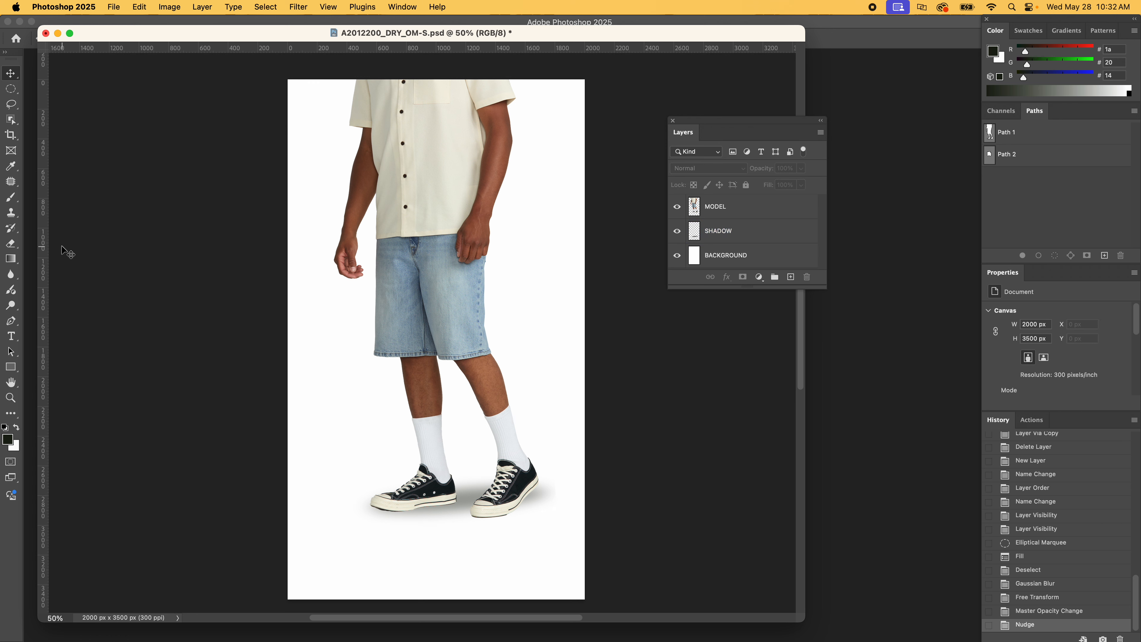
Set up a Soft Round Eraser of 175 px with 0% hardness for the SHADOW layer
key(e)
click(744, 241)
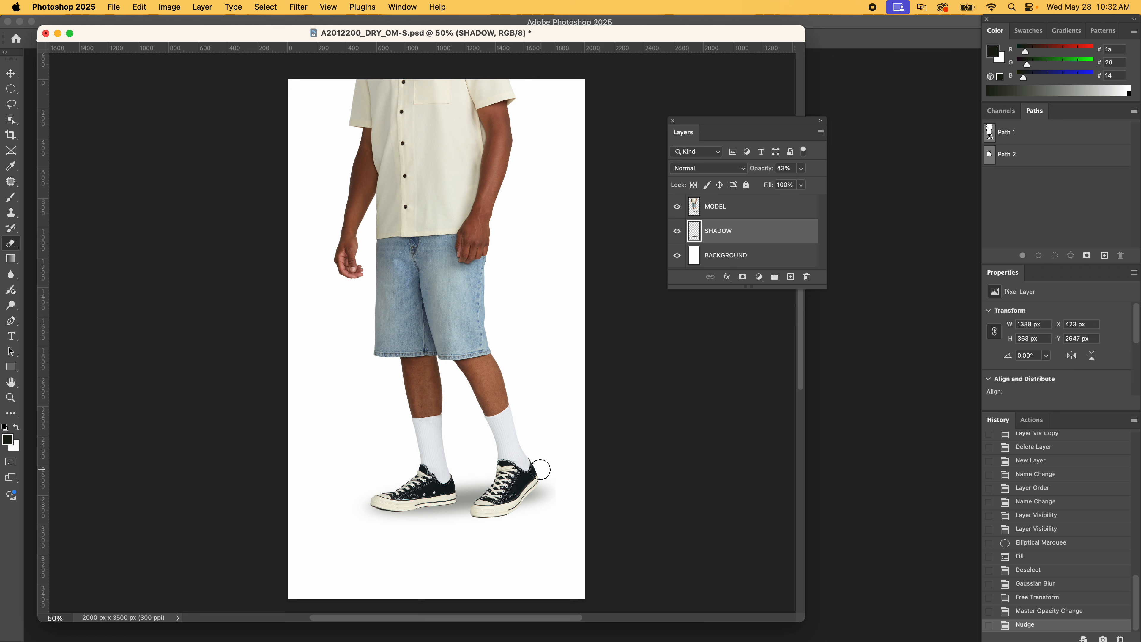
right_click(460, 530)
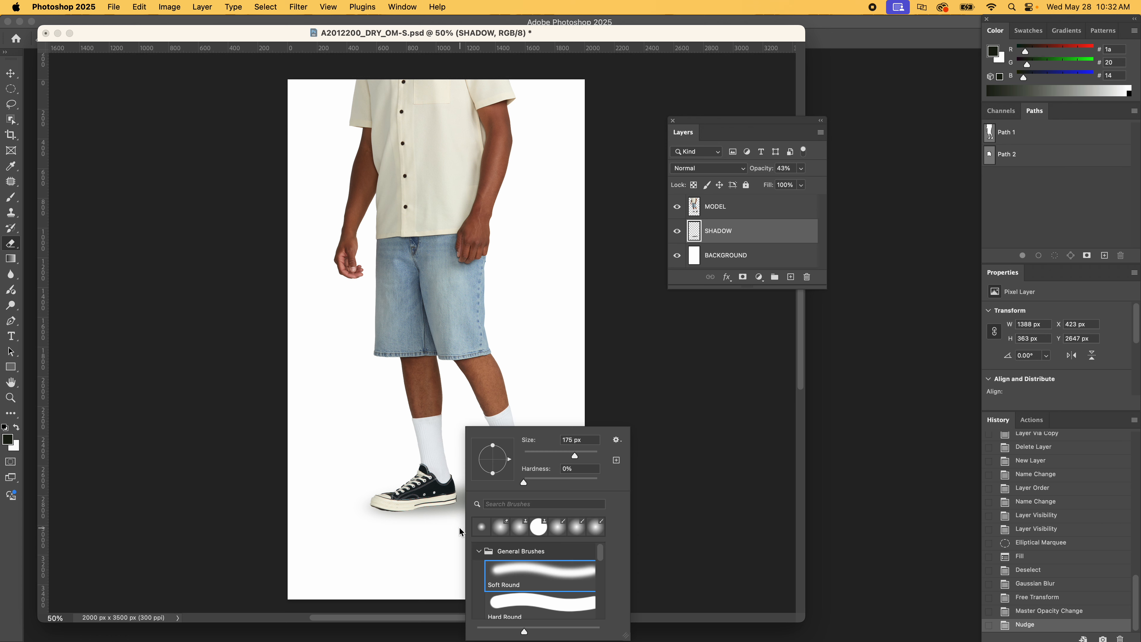
drag(545, 484, 601, 483)
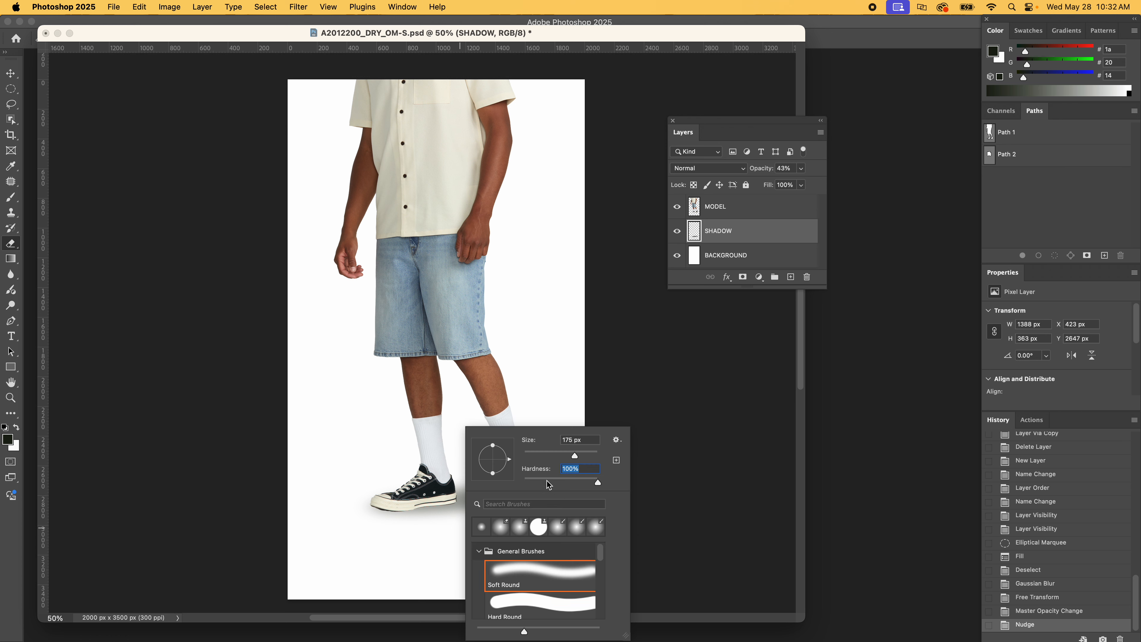
drag(542, 483, 512, 482)
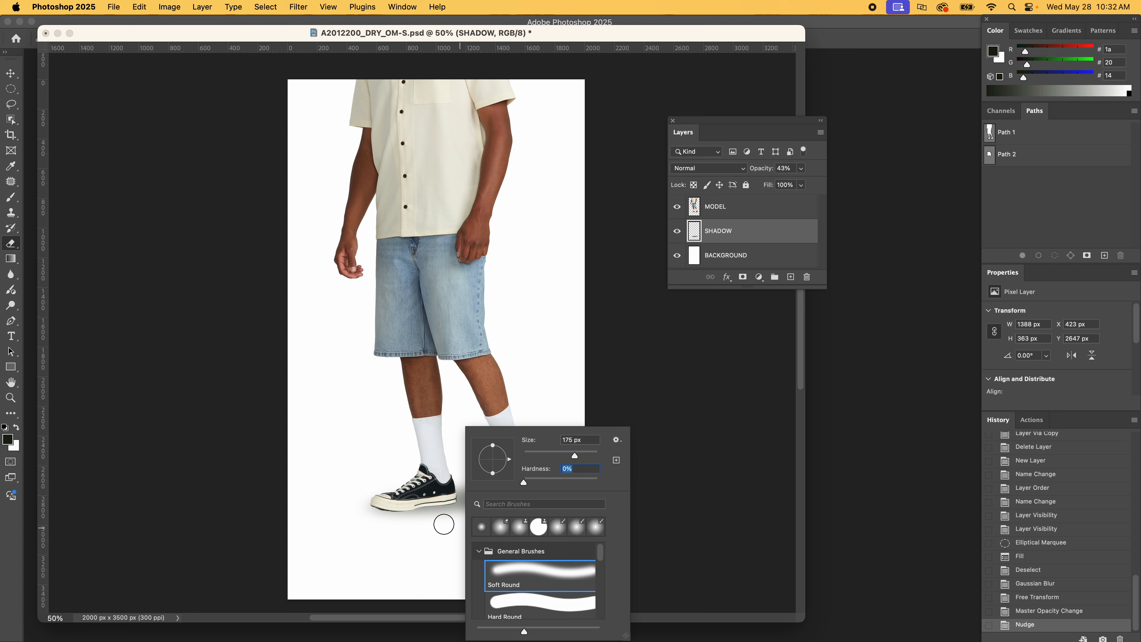
Try erasing the shadow's lower edge beneath the left shoe with the original and an enlarged eraser tip, undoing each stroke
drag(446, 516, 424, 520)
key(super+z)
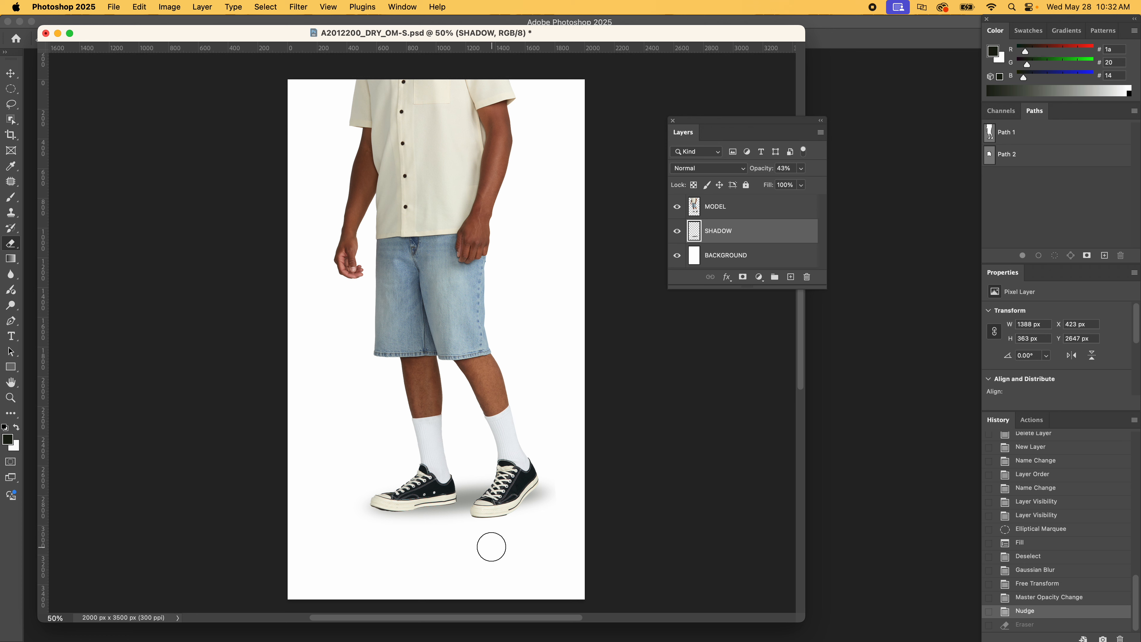
key(bracketright)
key(bracketright)
key(bracketright)
key(bracketright)
key(bracketright)
drag(447, 531, 415, 532)
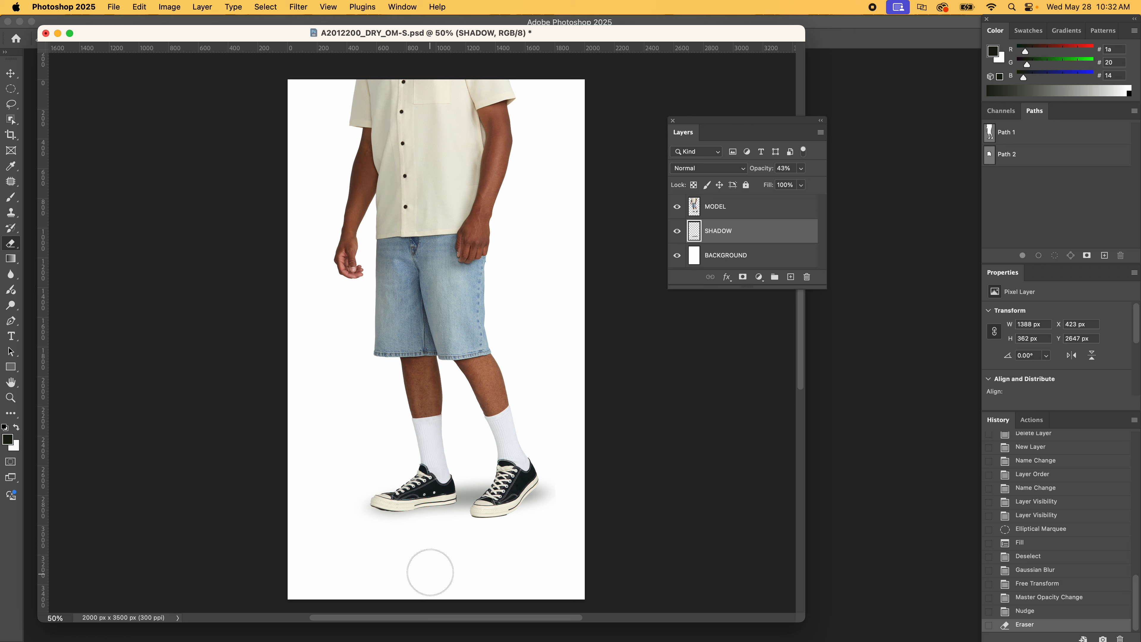
key(super+z)
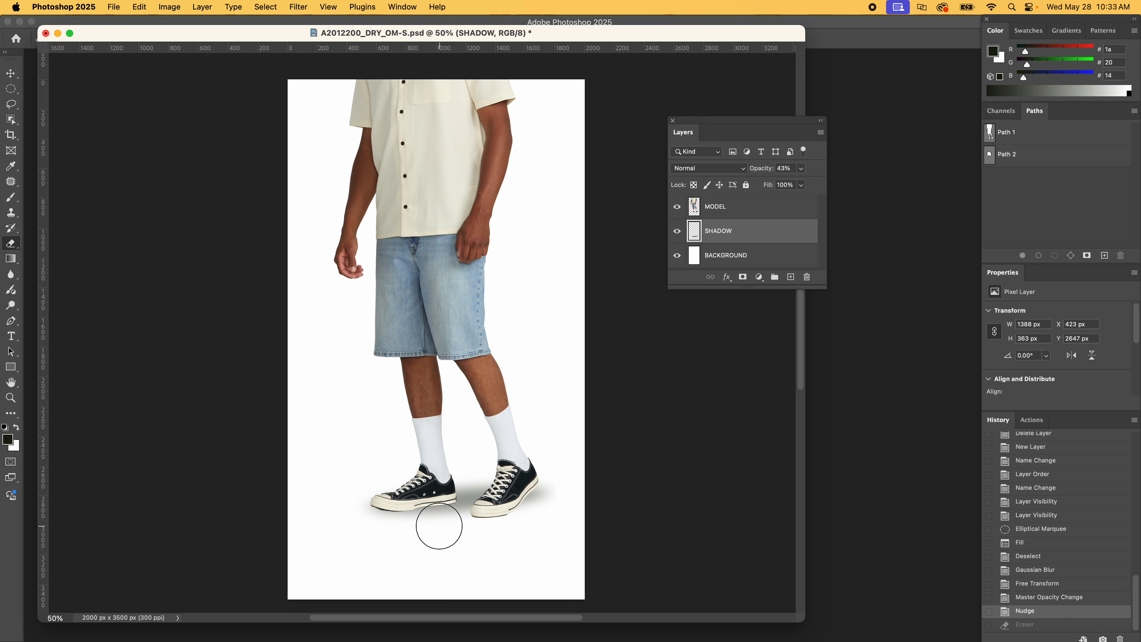
Erase the SHADOW layer's lower edge beneath both shoes with soft eraser strokes from the gap between them towards the right shoe
mouse_move(439, 526)
mouse_down()
mouse_move(413, 539)
mouse_move(543, 530)
mouse_up()
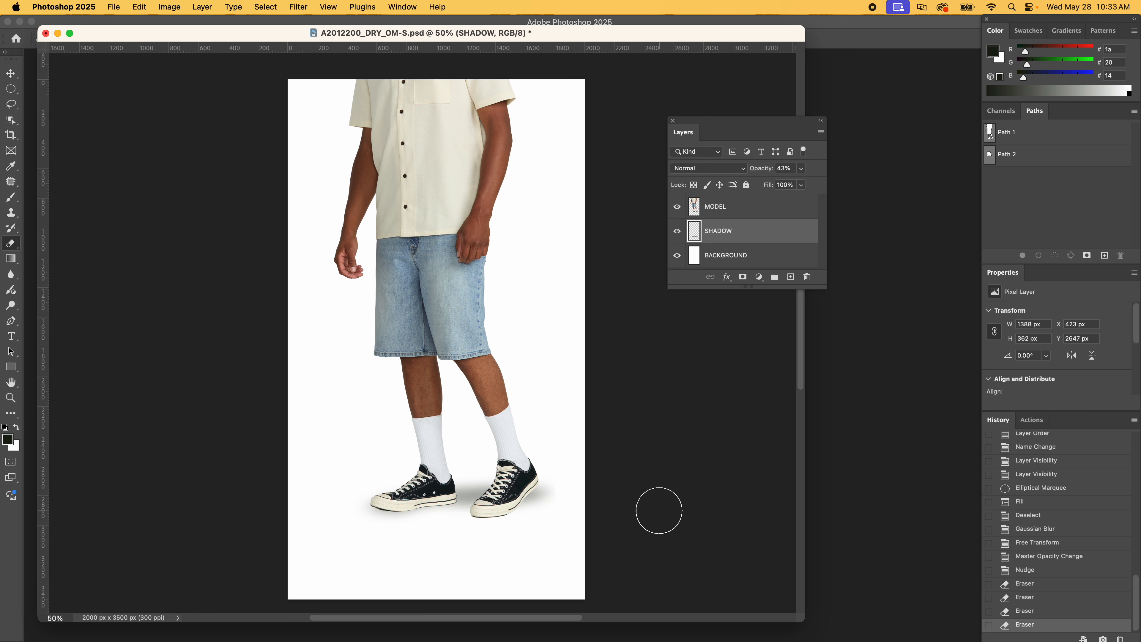
Nudge the SHADOW layer about 9 px left and 2 px down to X 414 px, Y 2649 px, and deselect it
key(super+minus)
key(v)
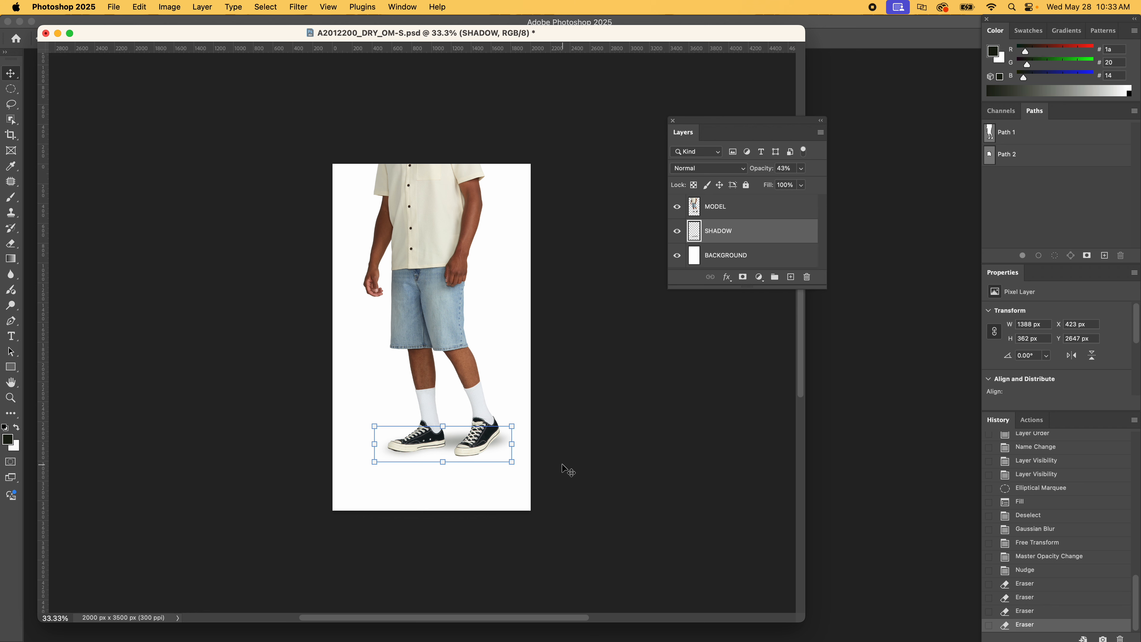
key(shift+Left)
key(shift+Left)
key(shift+Left)
key(shift+Left)
key(shift+Left)
key(shift+Left)
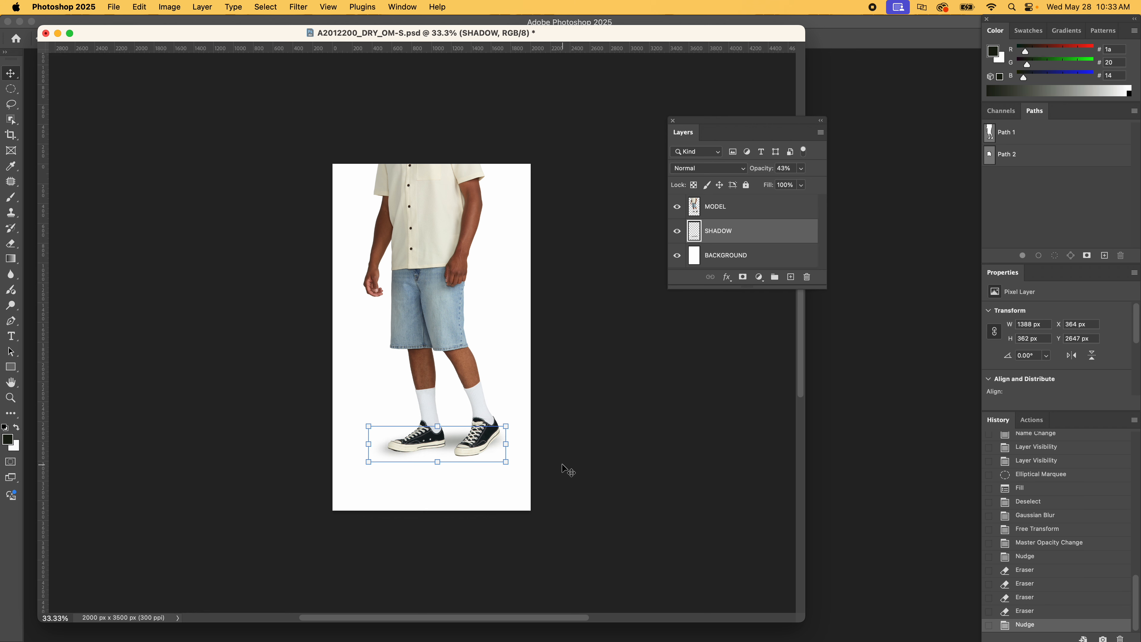
key(shift+Right)
key(shift+Right)
key(shift+Right)
key(shift+Right)
key(shift+Right)
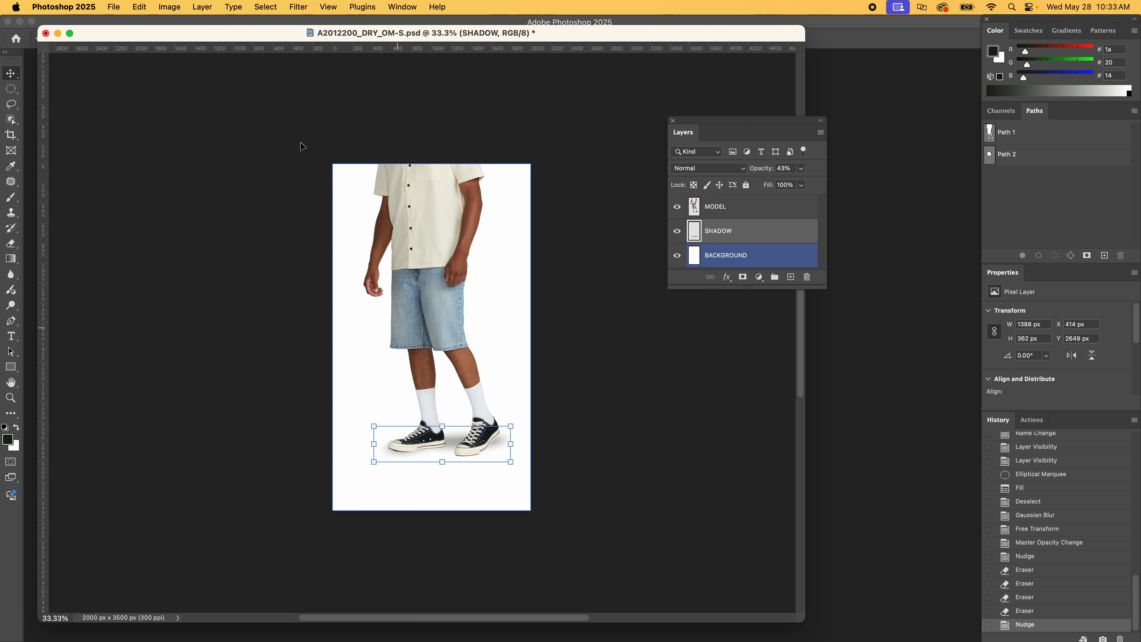
click(575, 128)
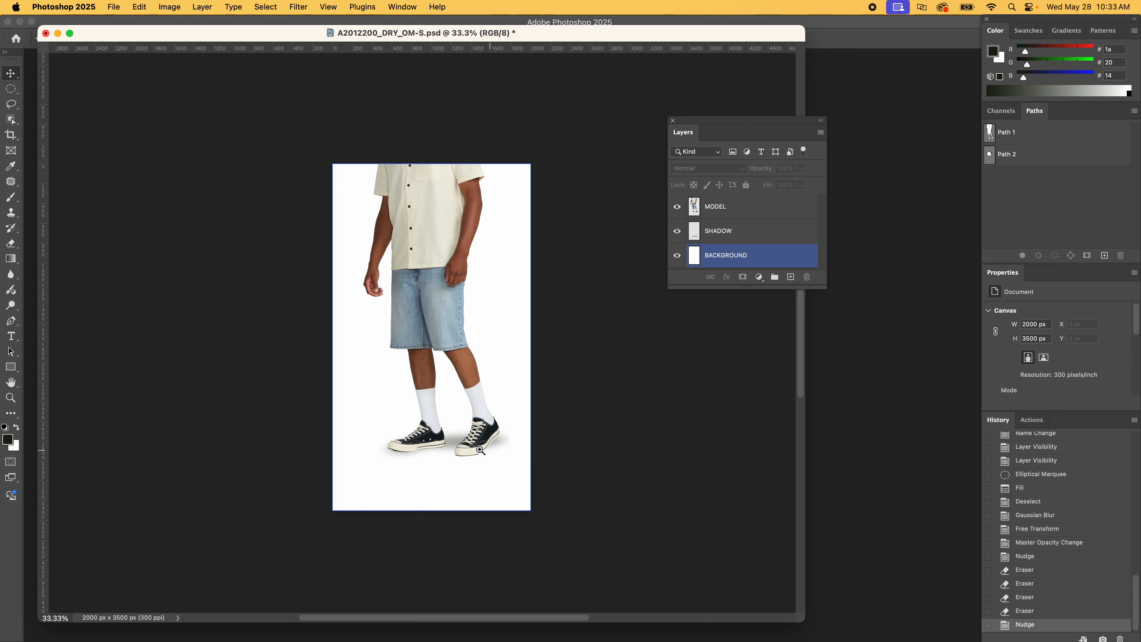
Nudge the SHADOW layer 20 px further down to Y 2669 px beneath the soles, and deselect it
key(z)
mouse_move(424, 411)
mouse_down()
mouse_move(506, 425)
mouse_move(446, 414)
mouse_up()
key(v)
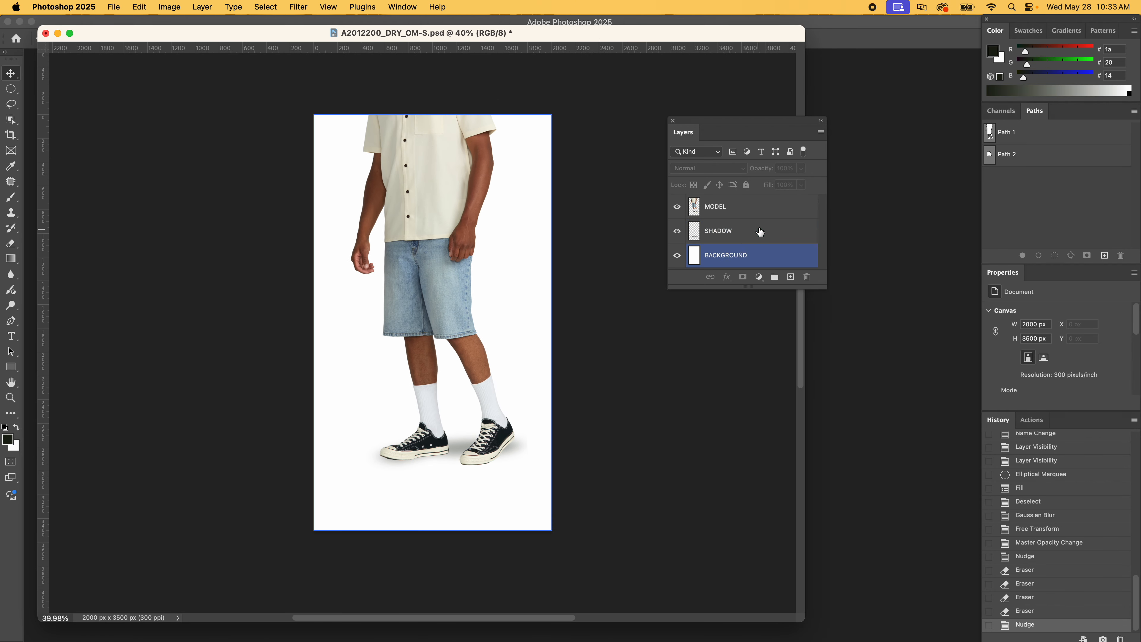
click(757, 231)
key(shift+Down)
key(shift+Down)
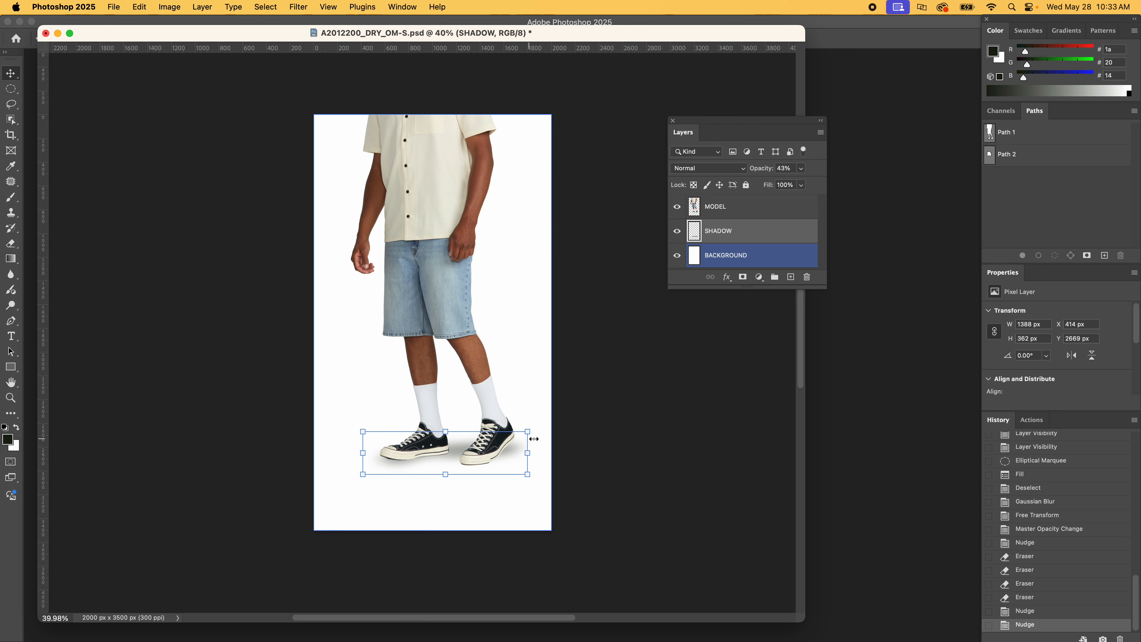
click(666, 462)
key(super+minus)
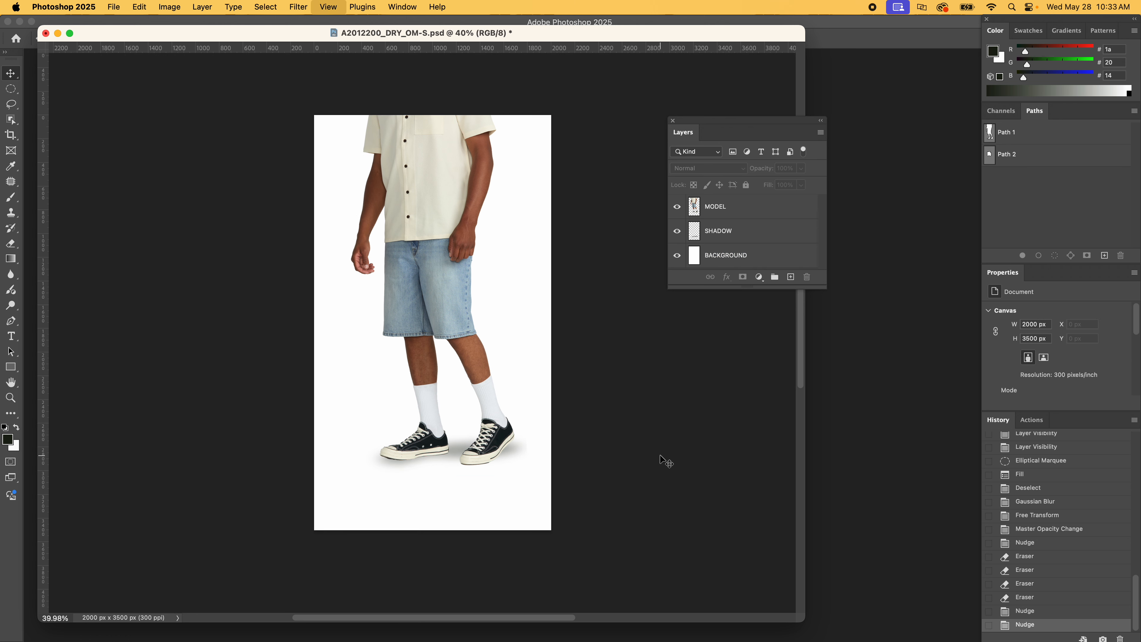
drag(506, 388, 461, 437)
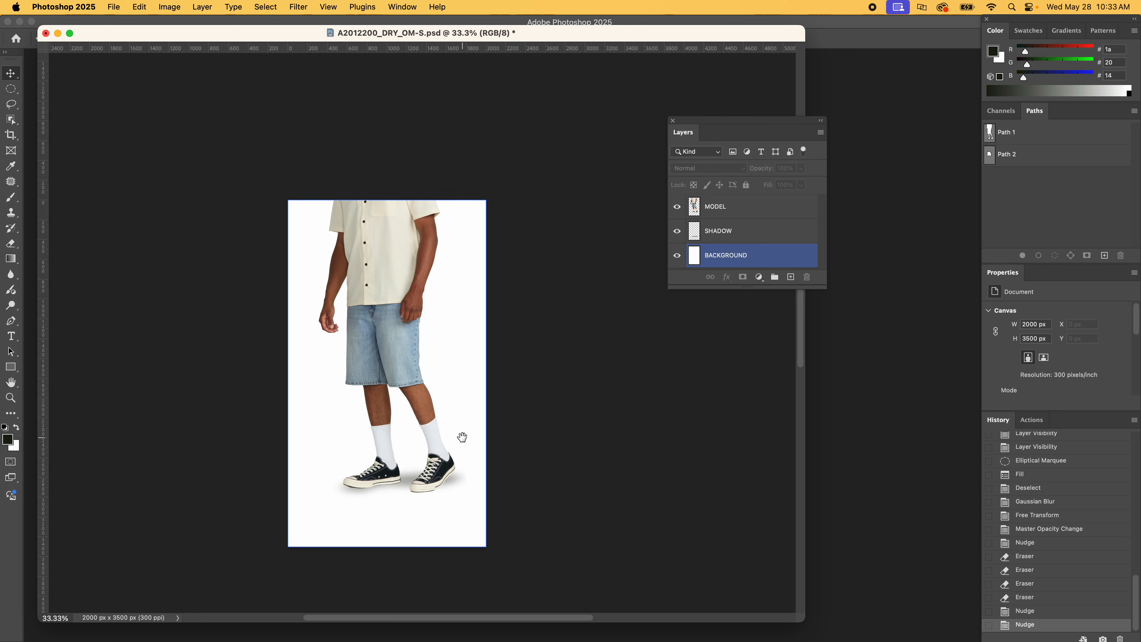
click(714, 394)
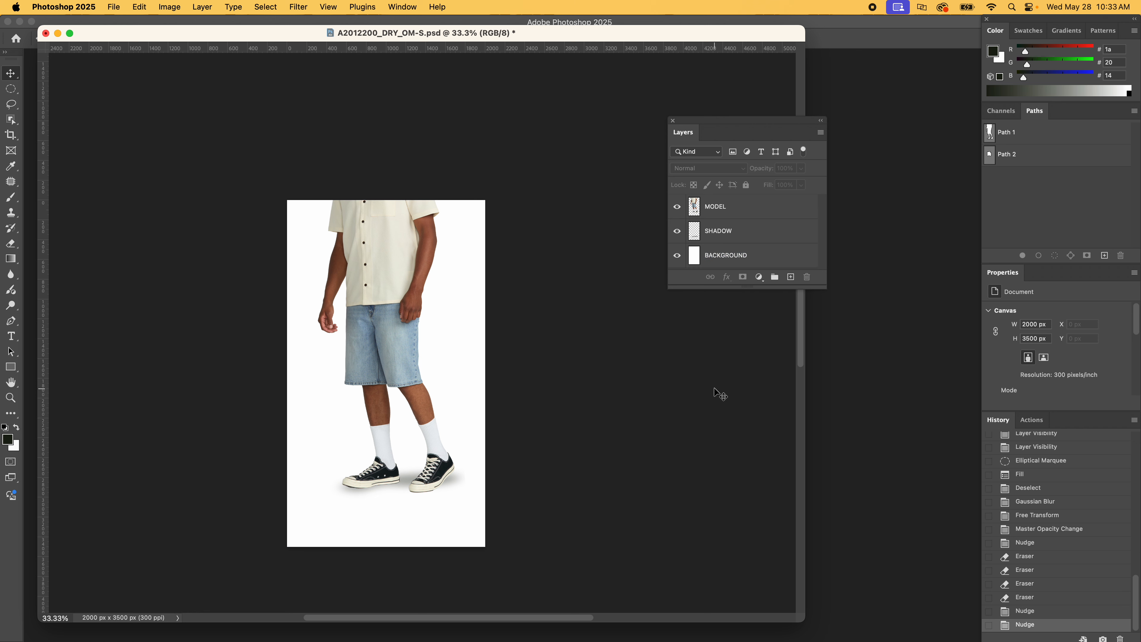